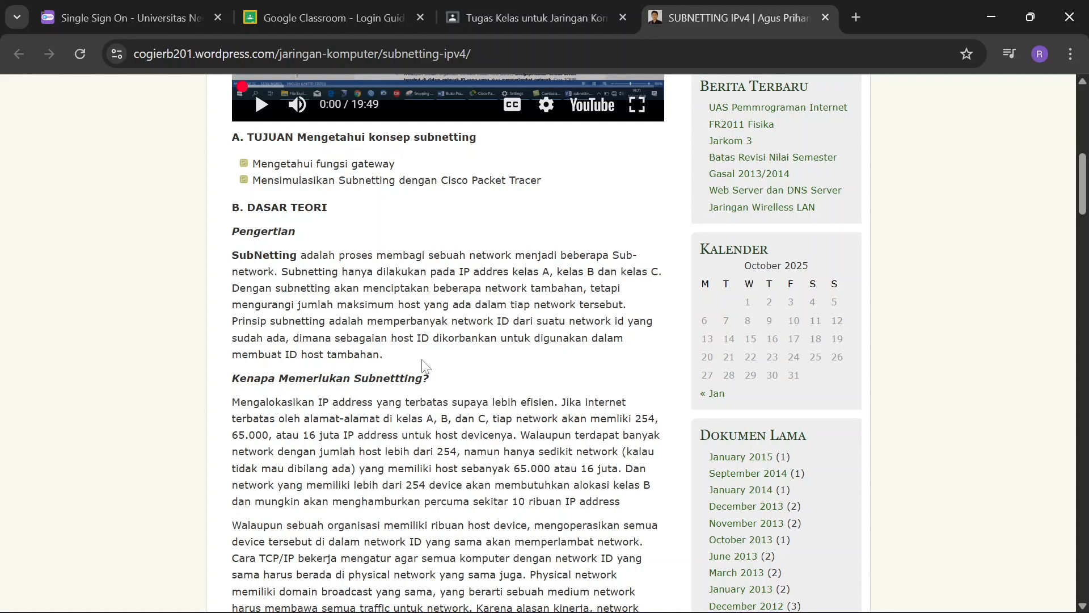
Read the article's theory section on the definition of subnetting, why it is needed, its purposes and subnet calculation
{"action": "scroll", "coordinate": [423, 367], "scroll_direction": "down", "scroll_amount": 1}
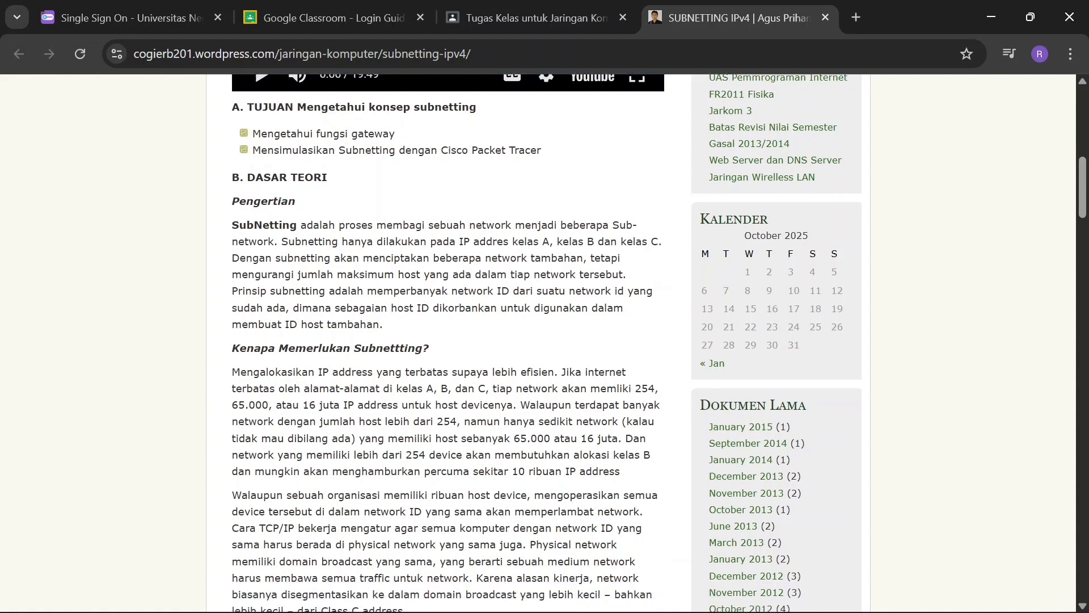
{"action": "scroll", "coordinate": [446, 342], "scroll_direction": "down", "scroll_amount": 1}
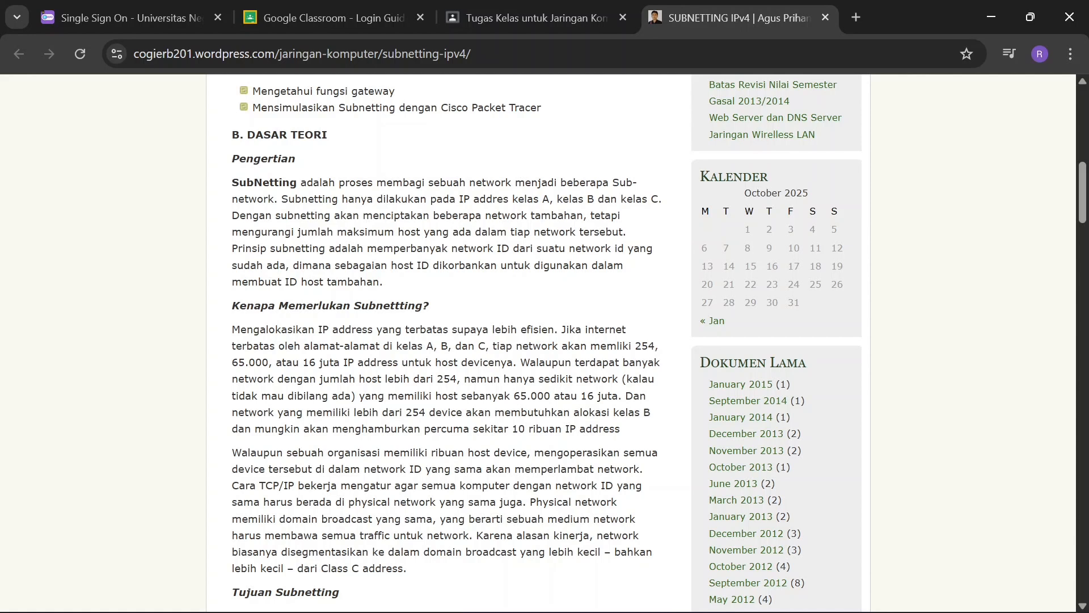
{"action": "scroll", "coordinate": [322, 360], "scroll_direction": "down", "scroll_amount": 1}
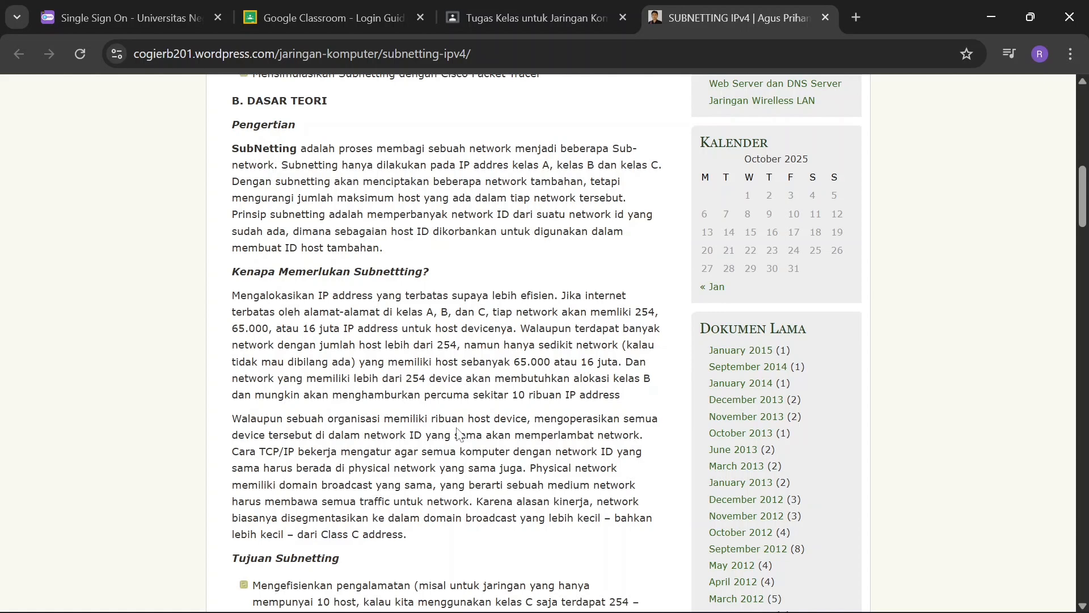
{"action": "scroll", "coordinate": [458, 434], "scroll_direction": "down", "scroll_amount": 1}
{"action": "scroll", "coordinate": [458, 434], "scroll_direction": "down", "scroll_amount": 1}
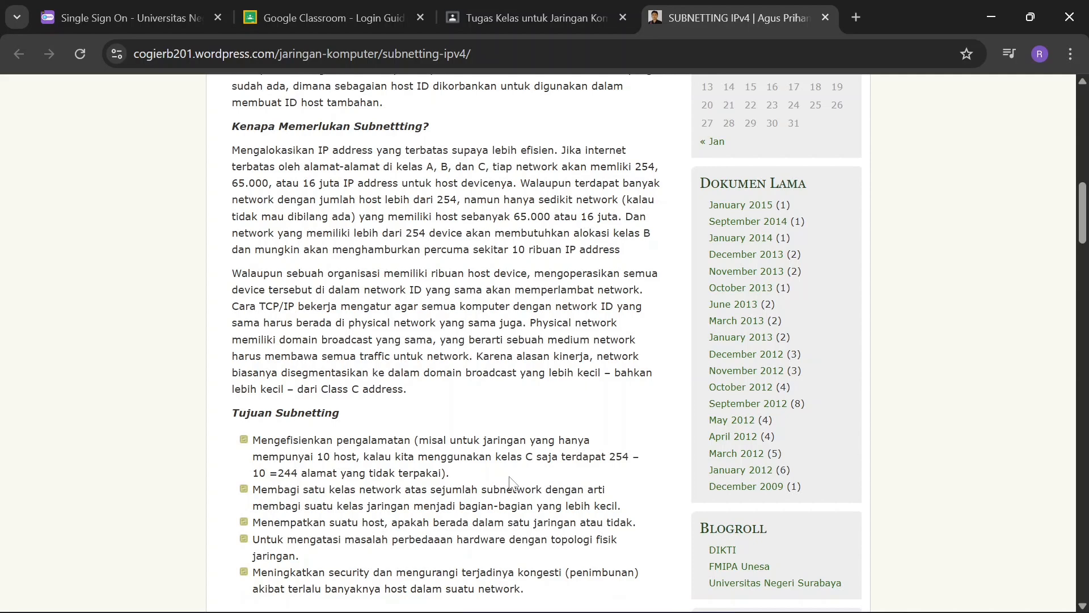
{"action": "scroll", "coordinate": [513, 483], "scroll_direction": "down", "scroll_amount": 2}
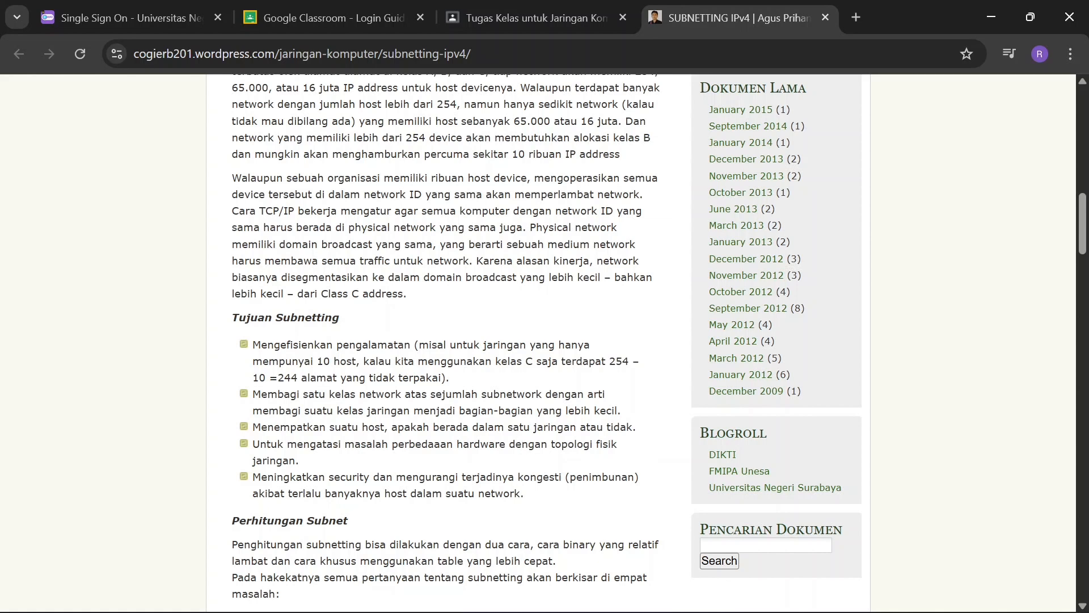
{"action": "scroll", "coordinate": [545, 341], "scroll_direction": "down", "scroll_amount": 1}
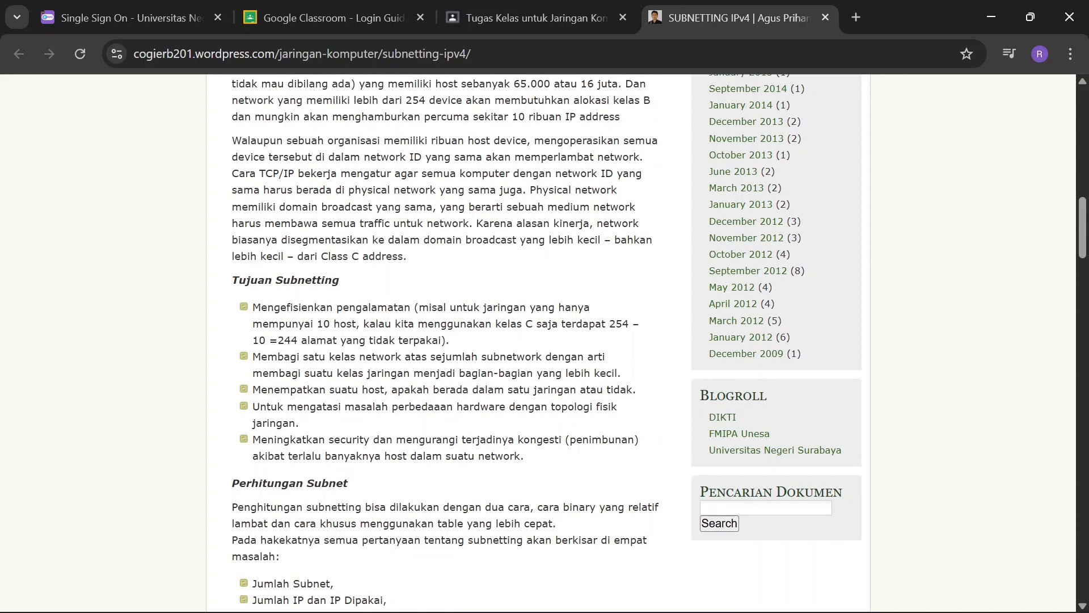
{"action": "scroll", "coordinate": [518, 454], "scroll_direction": "down", "scroll_amount": 1}
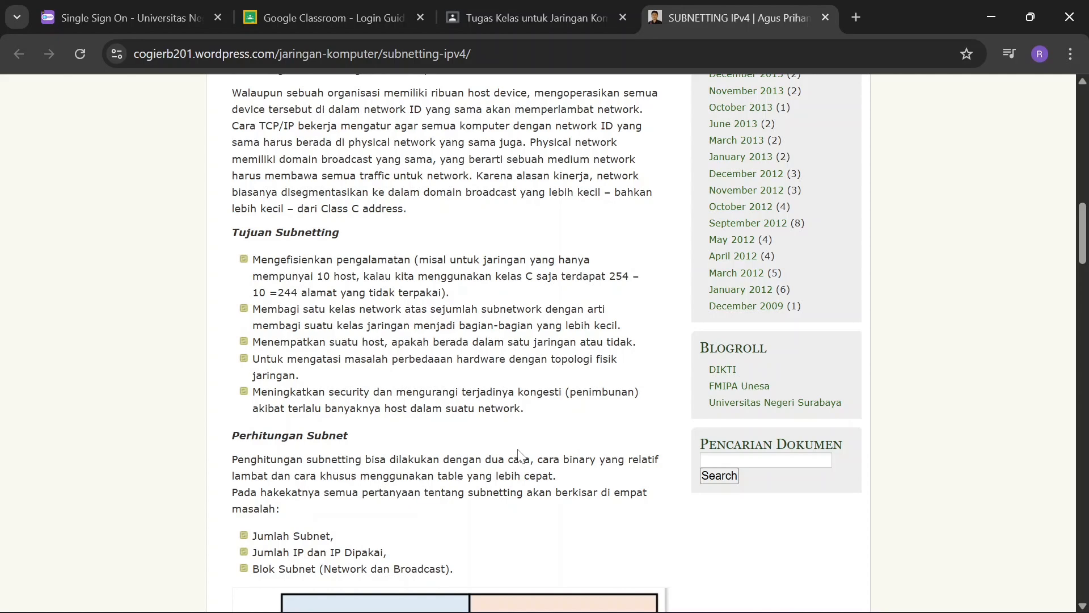
{"action": "scroll", "coordinate": [518, 454], "scroll_direction": "down", "scroll_amount": 1}
{"action": "scroll", "coordinate": [518, 457], "scroll_direction": "down", "scroll_amount": 5}
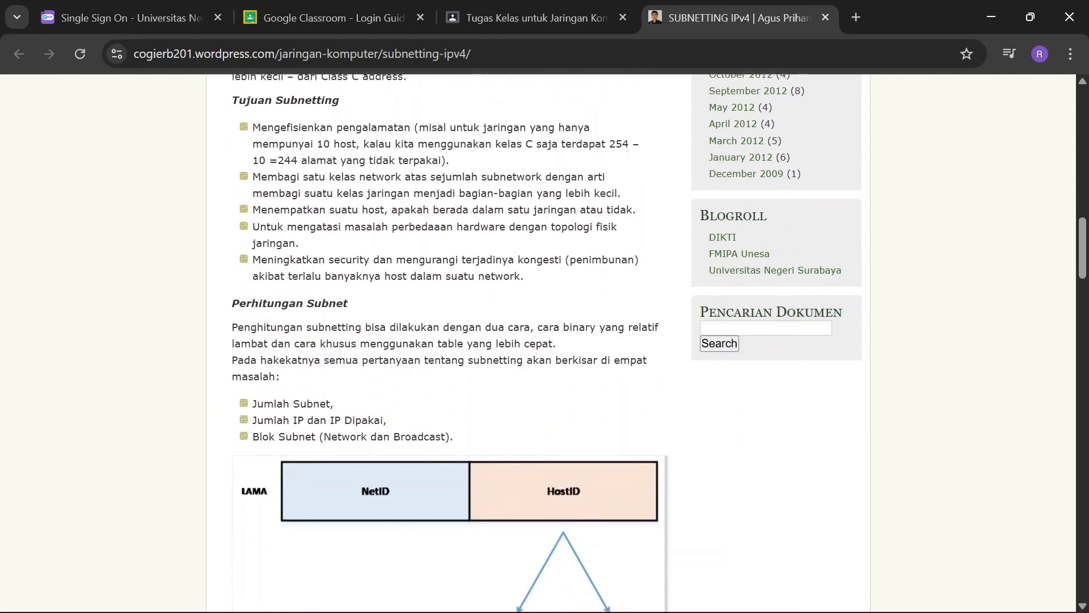
Examine the subnet diagrams, binary calculation example, class C subnetting table and the LAB 1 and LAB 2 experiment topology
{"action": "scroll", "coordinate": [518, 456], "scroll_direction": "down", "scroll_amount": 10}
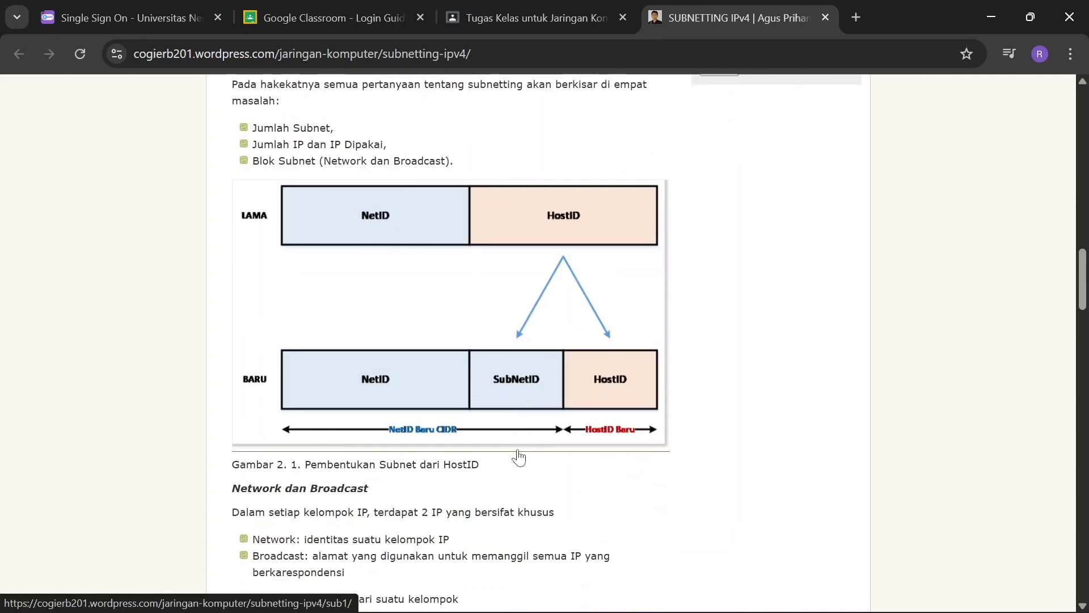
{"action": "scroll", "coordinate": [518, 457], "scroll_direction": "down", "scroll_amount": 16}
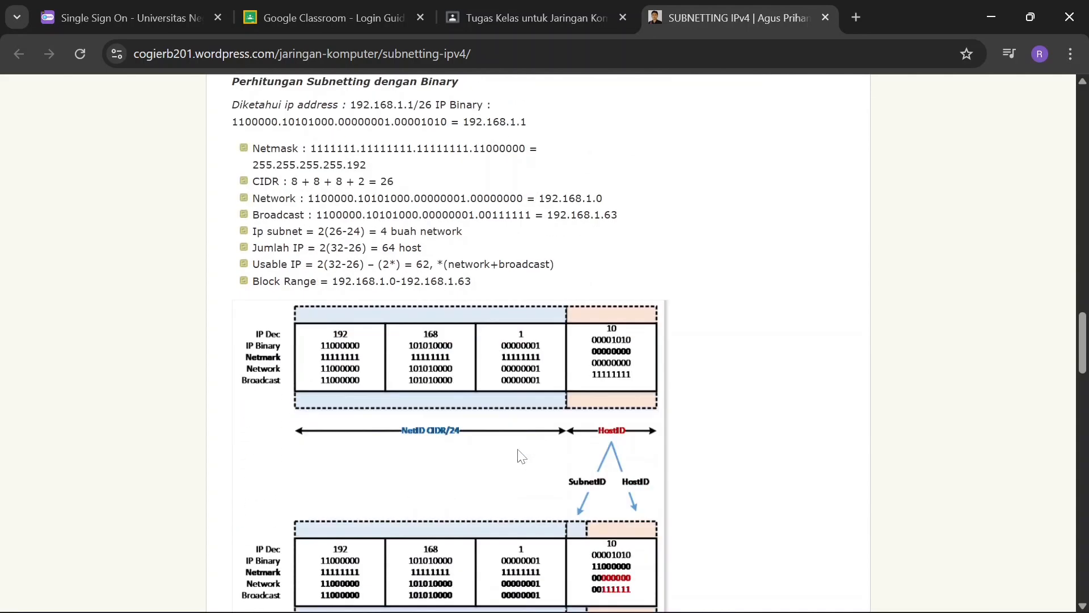
{"action": "scroll", "coordinate": [522, 456], "scroll_direction": "down", "scroll_amount": 3}
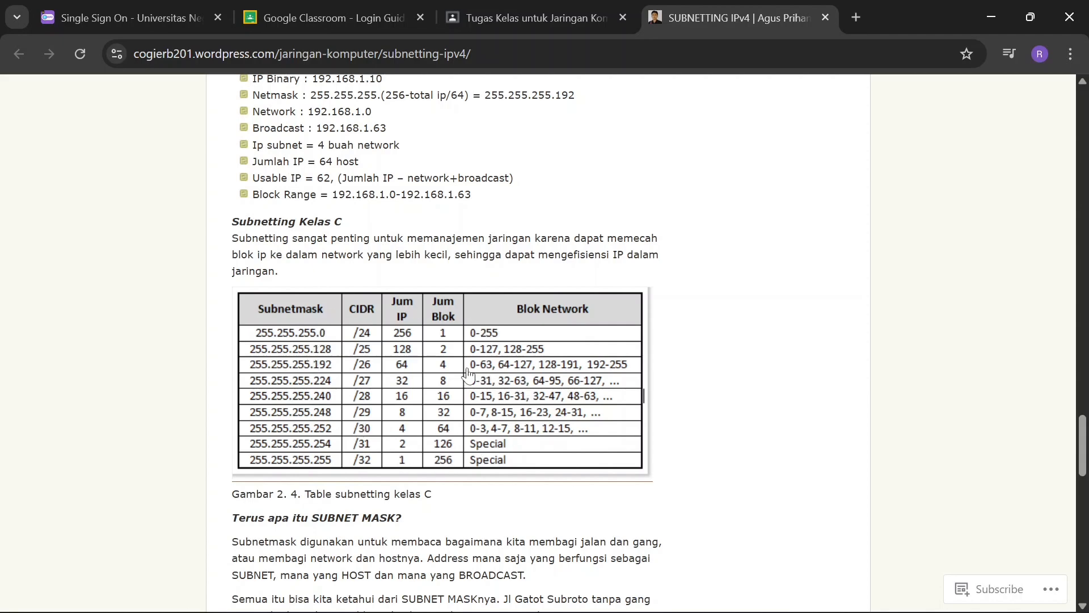
{"action": "scroll", "coordinate": [385, 400], "scroll_direction": "down", "scroll_amount": 2}
{"action": "scroll", "coordinate": [386, 403], "scroll_direction": "down", "scroll_amount": 10}
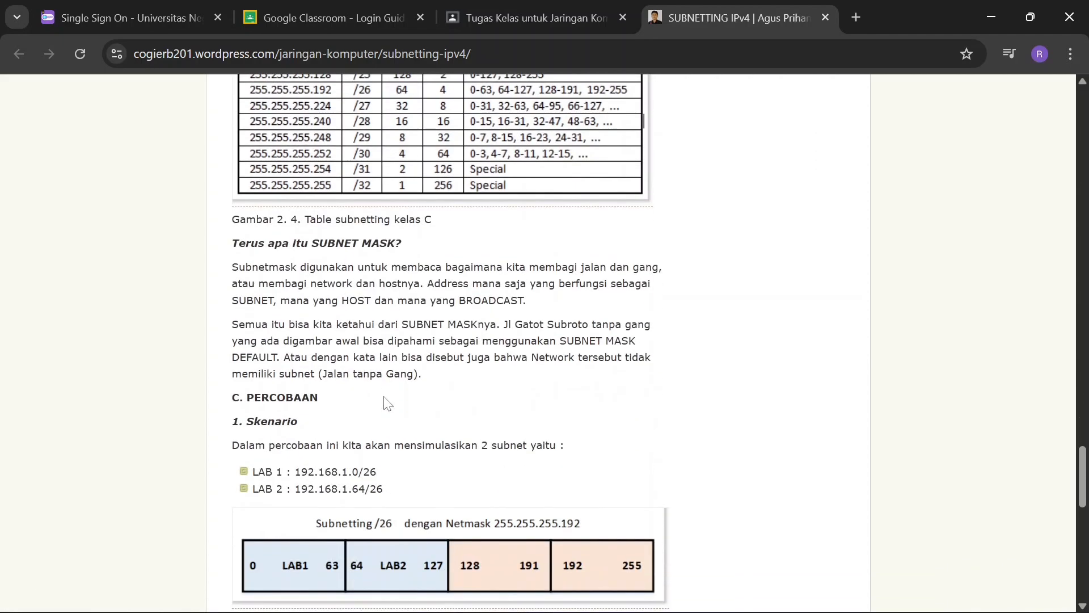
{"action": "scroll", "coordinate": [385, 404], "scroll_direction": "down", "scroll_amount": 3}
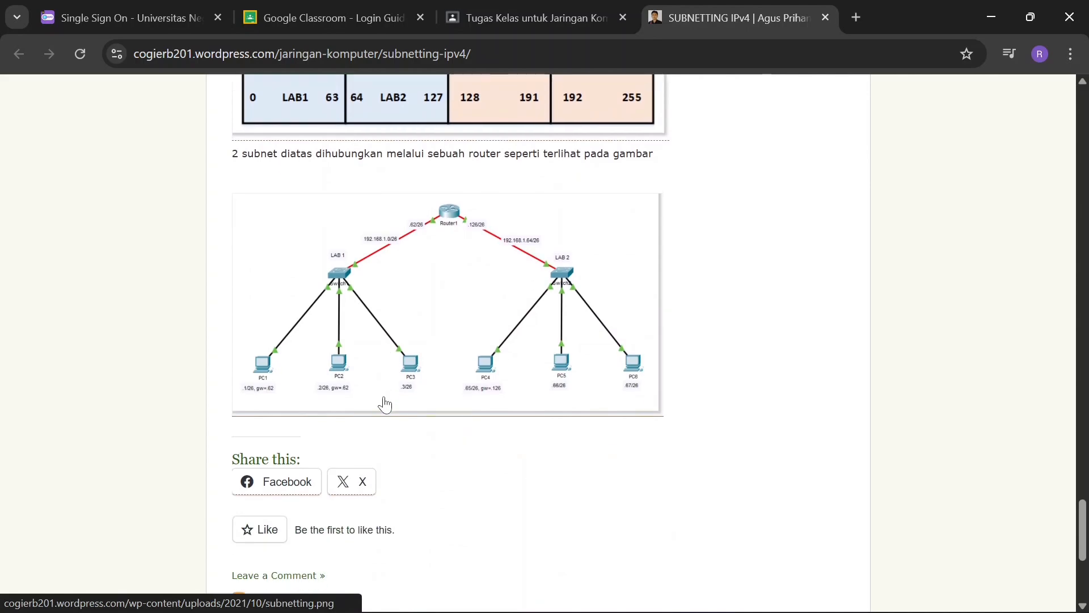
{"action": "scroll", "coordinate": [385, 403], "scroll_direction": "up", "scroll_amount": 4}
{"action": "scroll", "coordinate": [386, 404], "scroll_direction": "up", "scroll_amount": 5}
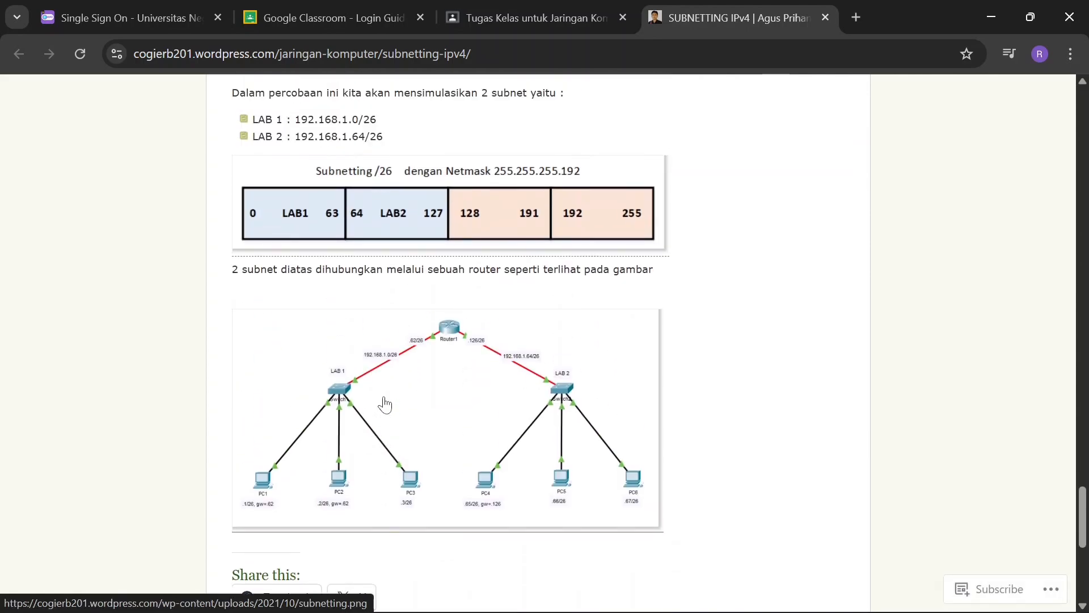
Switch to Cisco Packet Tracer and review PC1's IPv4 address, subnet mask and default gateway in its IP configuration
{"action": "key", "text": "alt+Tab"}
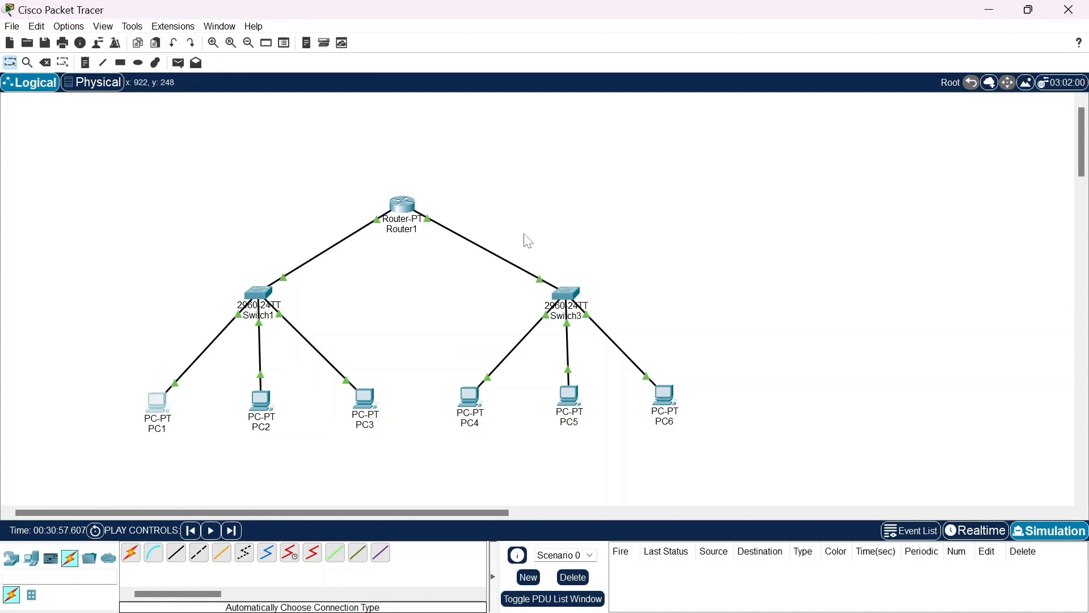
{"action": "left_click", "coordinate": [161, 414]}
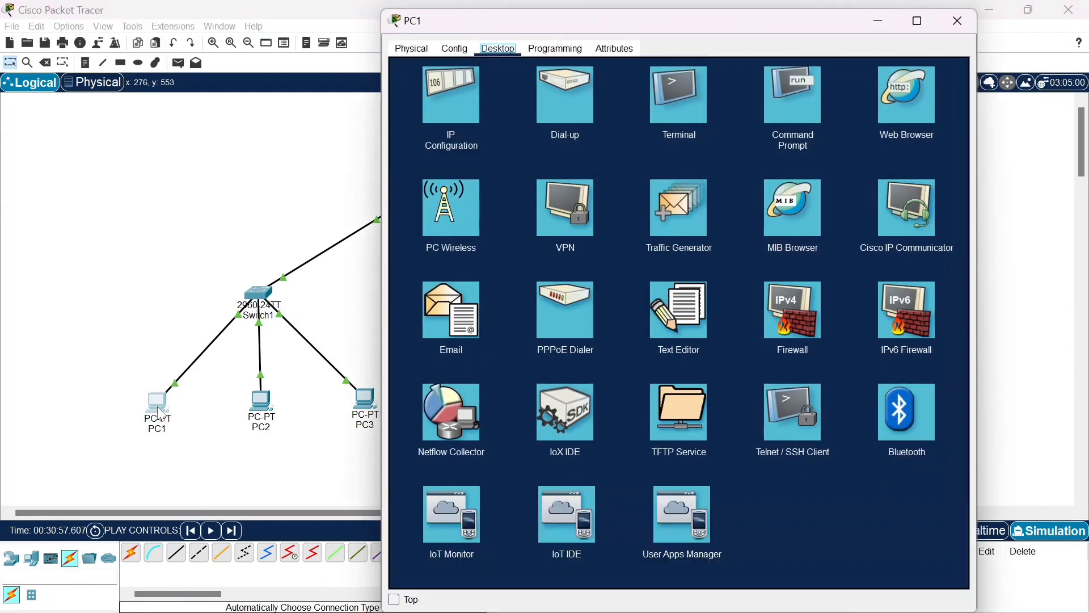
{"action": "left_click", "coordinate": [468, 126]}
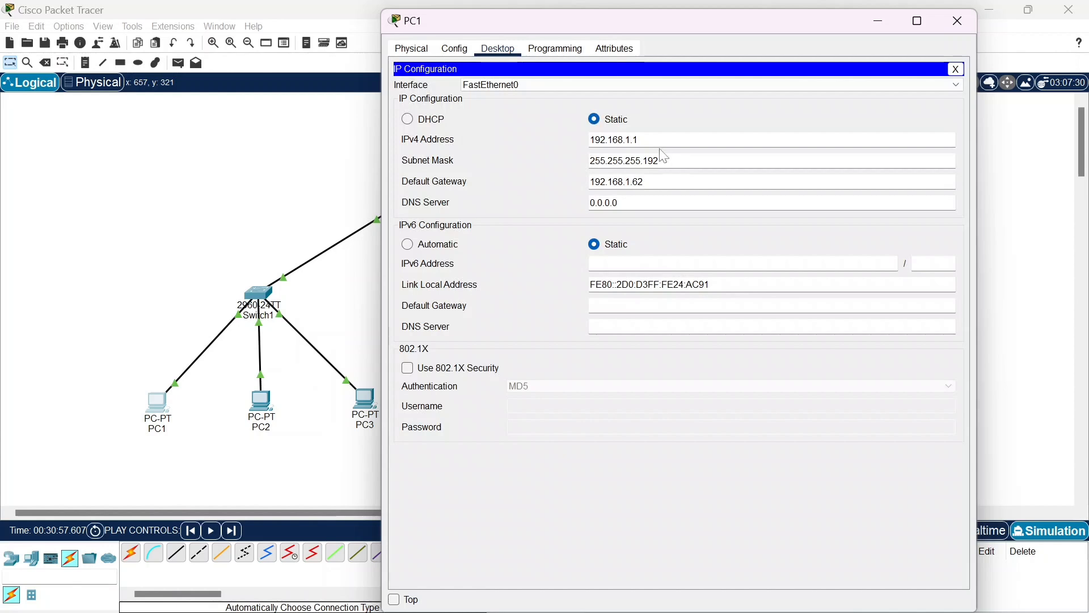
{"action": "left_click_drag", "start_coordinate": [641, 140], "coordinate": [625, 140]}
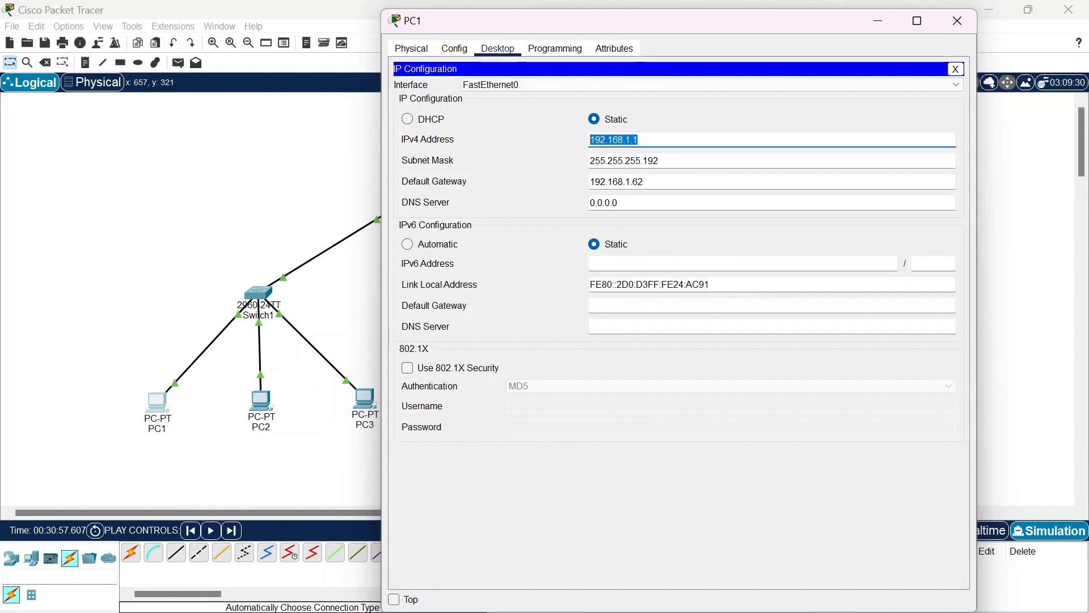
{"action": "left_click_drag", "start_coordinate": [674, 161], "coordinate": [589, 161]}
{"action": "left_click", "coordinate": [675, 161]}
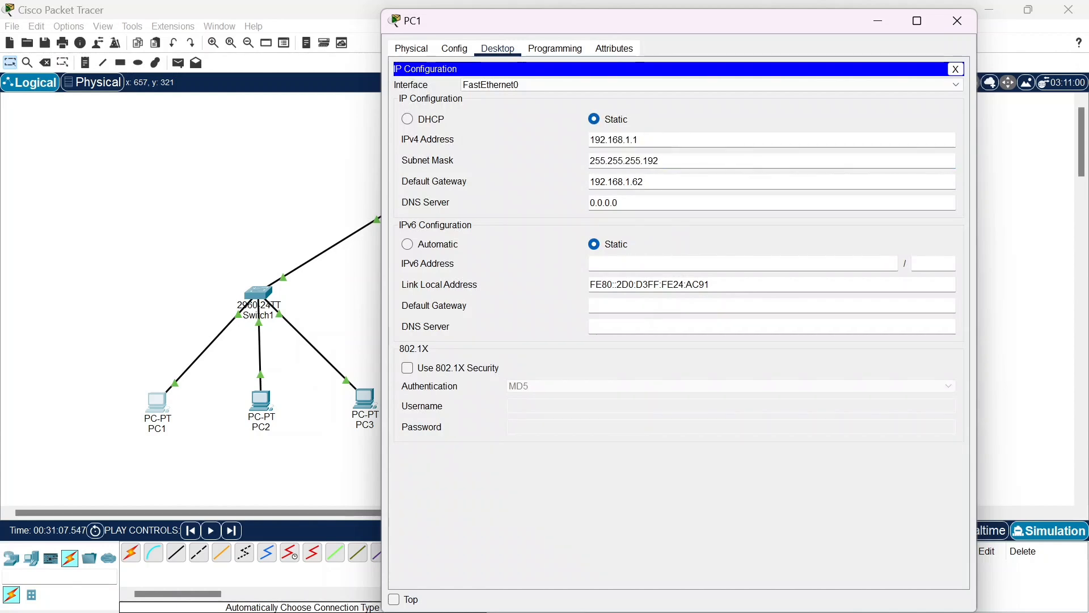
{"action": "left_click", "coordinate": [669, 182]}
{"action": "mouse_move", "coordinate": [669, 182]}
{"action": "left_mouse_down"}
{"action": "mouse_move", "coordinate": [589, 182]}
{"action": "mouse_move", "coordinate": [669, 182]}
{"action": "left_mouse_up"}
{"action": "left_click", "coordinate": [957, 21]}
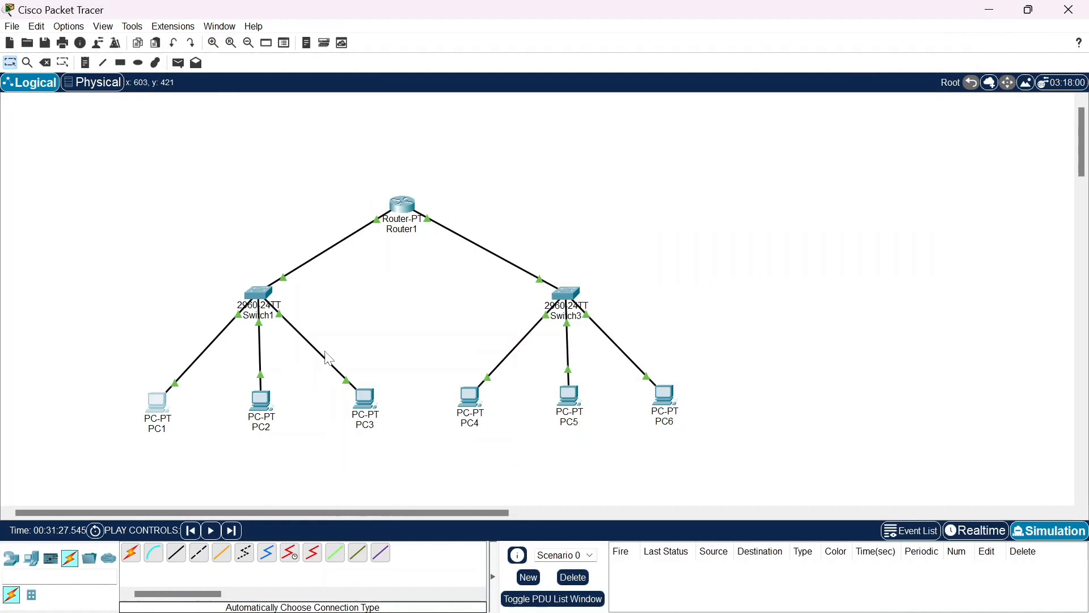
Check PC2's IPv4 address, subnet mask and default gateway in its IP configuration, closing the device window when done
{"action": "left_click", "coordinate": [261, 402]}
{"action": "left_click", "coordinate": [459, 118]}
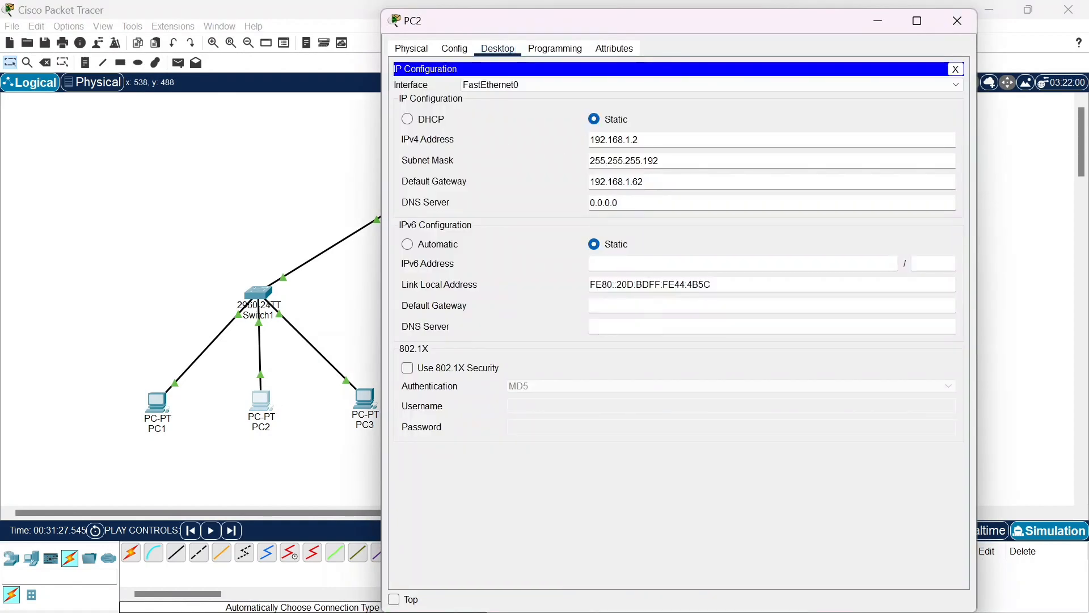
{"action": "left_click_drag", "start_coordinate": [645, 140], "coordinate": [587, 161]}
{"action": "left_click", "coordinate": [662, 161]}
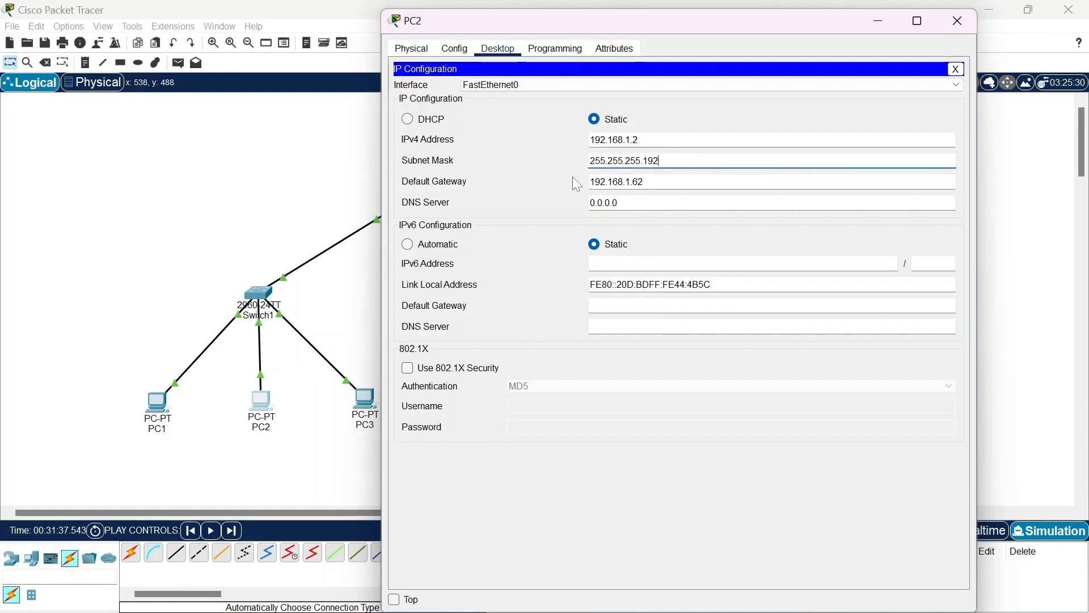
{"action": "left_click_drag", "start_coordinate": [644, 181], "coordinate": [589, 182]}
{"action": "left_click", "coordinate": [645, 182]}
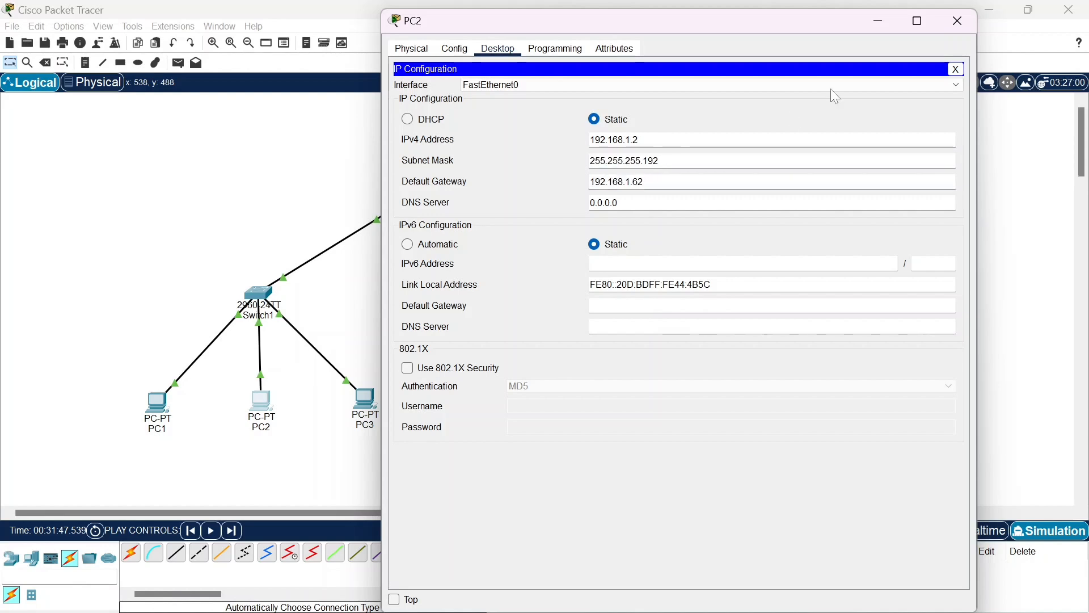
{"action": "left_click", "coordinate": [946, 31]}
Inspect PC3's IP configuration, checking its IPv4 address, subnet mask and default gateway, and close its window
{"action": "left_click", "coordinate": [363, 404]}
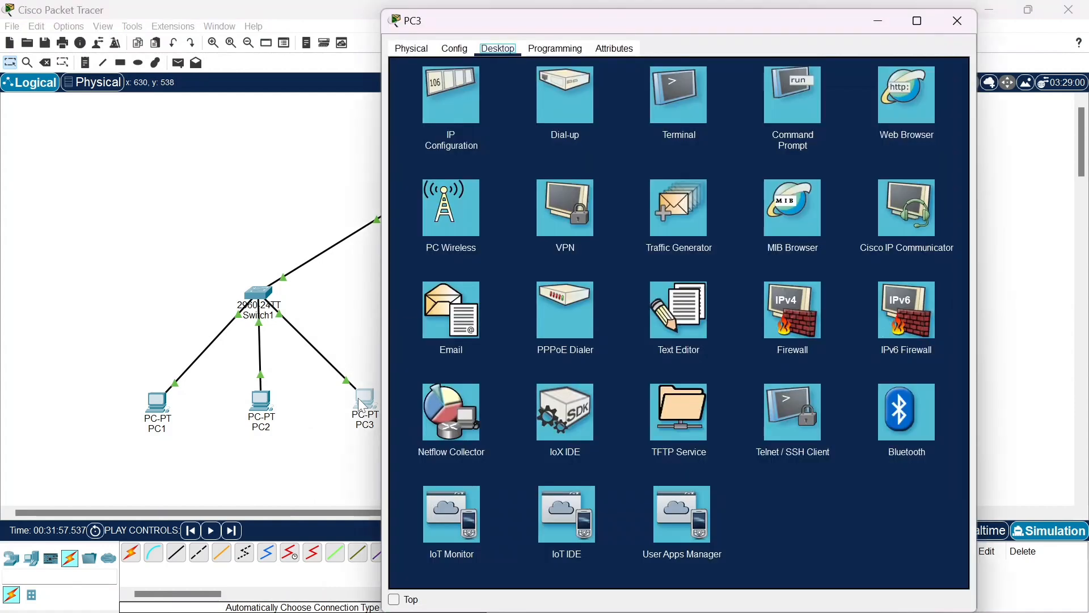
{"action": "left_click", "coordinate": [451, 97]}
{"action": "left_click_drag", "start_coordinate": [641, 140], "coordinate": [589, 139]}
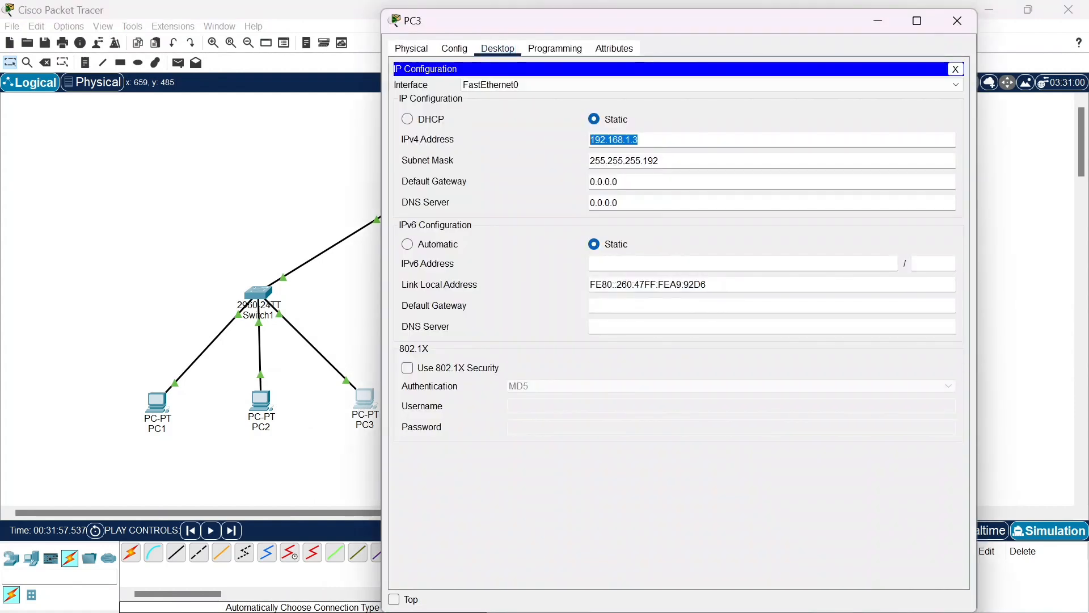
{"action": "left_click", "coordinate": [646, 139]}
{"action": "left_click_drag", "start_coordinate": [662, 160], "coordinate": [588, 160]}
{"action": "left_click", "coordinate": [674, 161]}
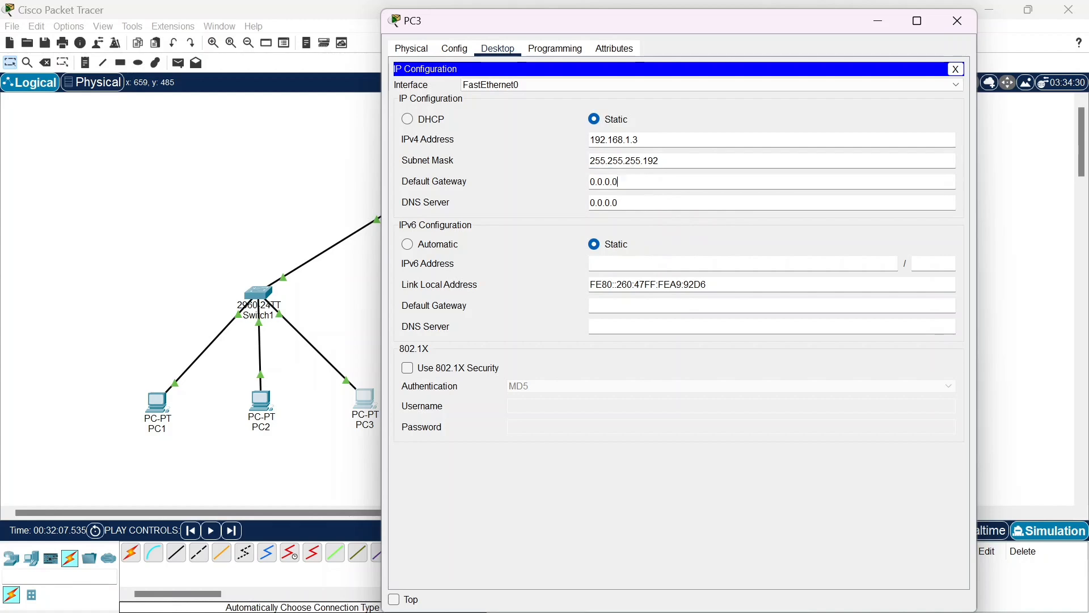
{"action": "key", "text": "Tab"}
{"action": "left_click", "coordinate": [958, 33]}
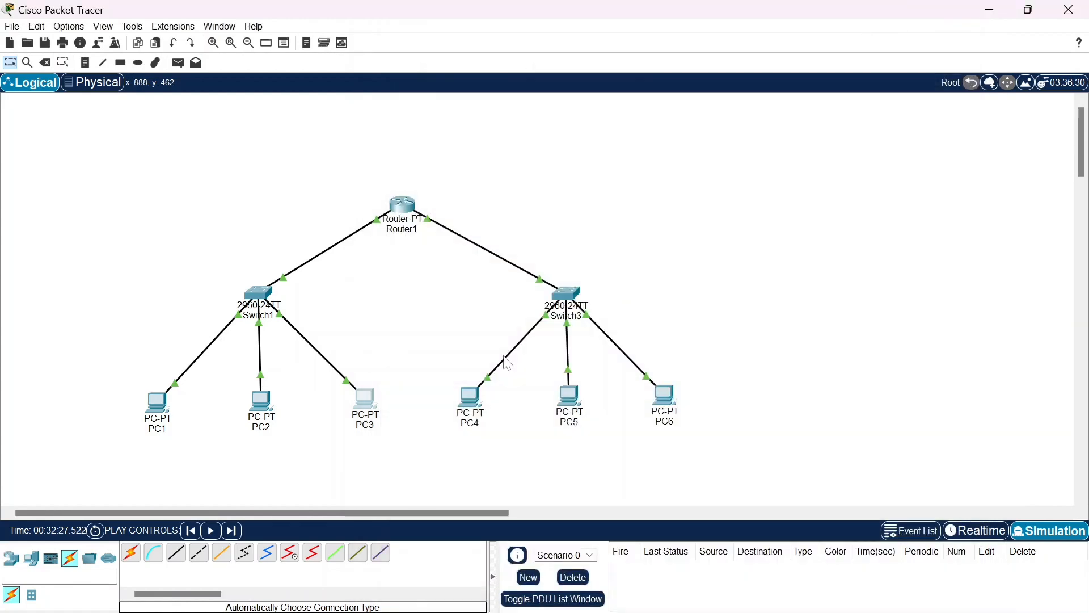
Review the IP configuration of PC4, including its IPv4 address, subnet mask and default gateway, and close the window
{"action": "left_click", "coordinate": [469, 397]}
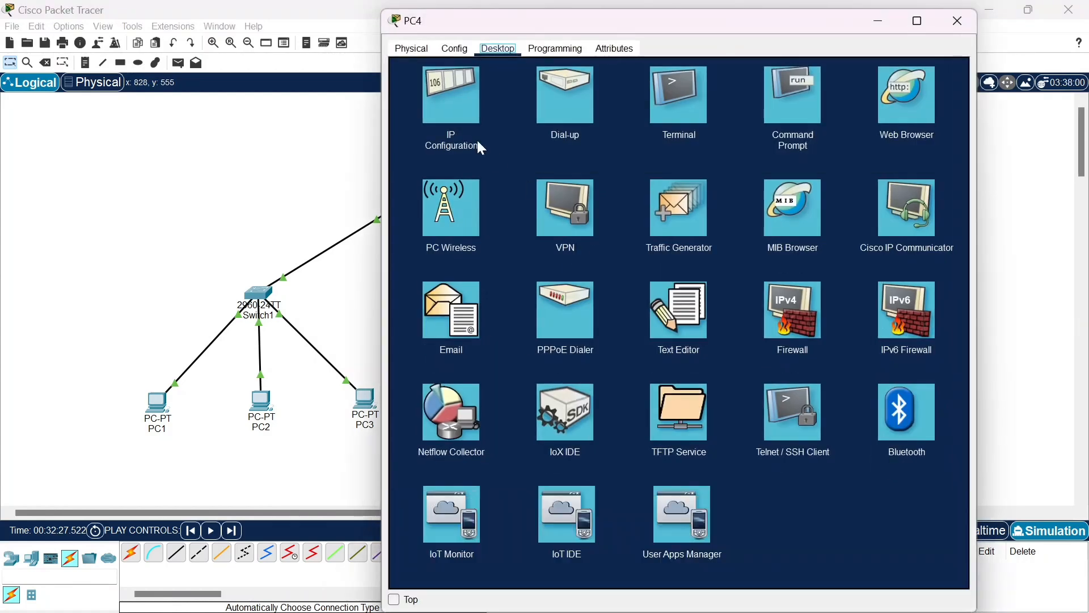
{"action": "left_click", "coordinate": [452, 108]}
{"action": "left_click_drag", "start_coordinate": [645, 140], "coordinate": [643, 181]}
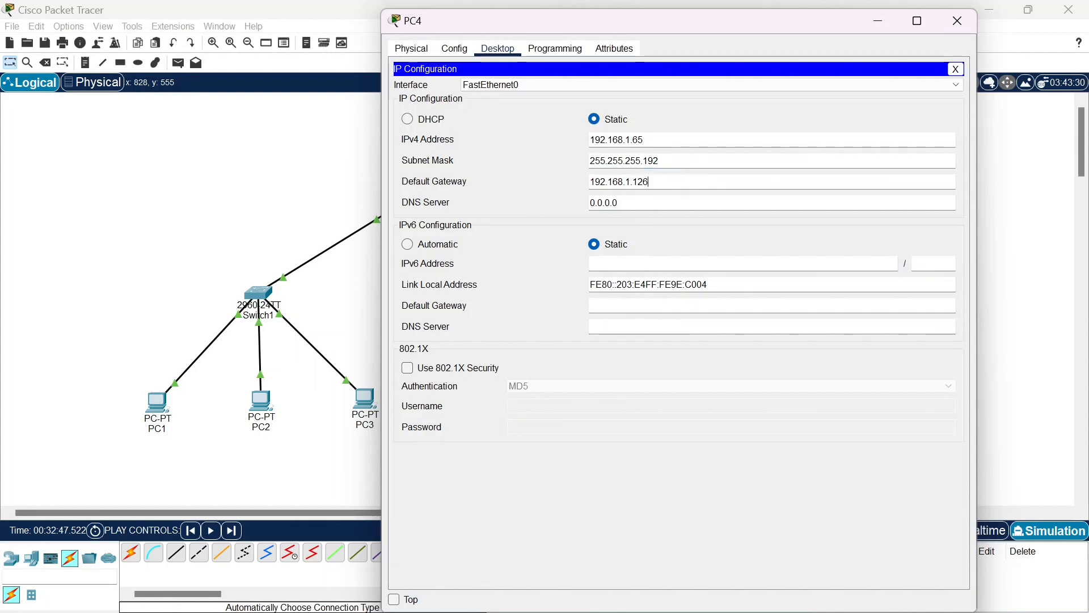
{"action": "mouse_move", "coordinate": [648, 182]}
{"action": "left_mouse_down"}
{"action": "mouse_move", "coordinate": [612, 182]}
{"action": "mouse_move", "coordinate": [649, 182]}
{"action": "left_mouse_up"}
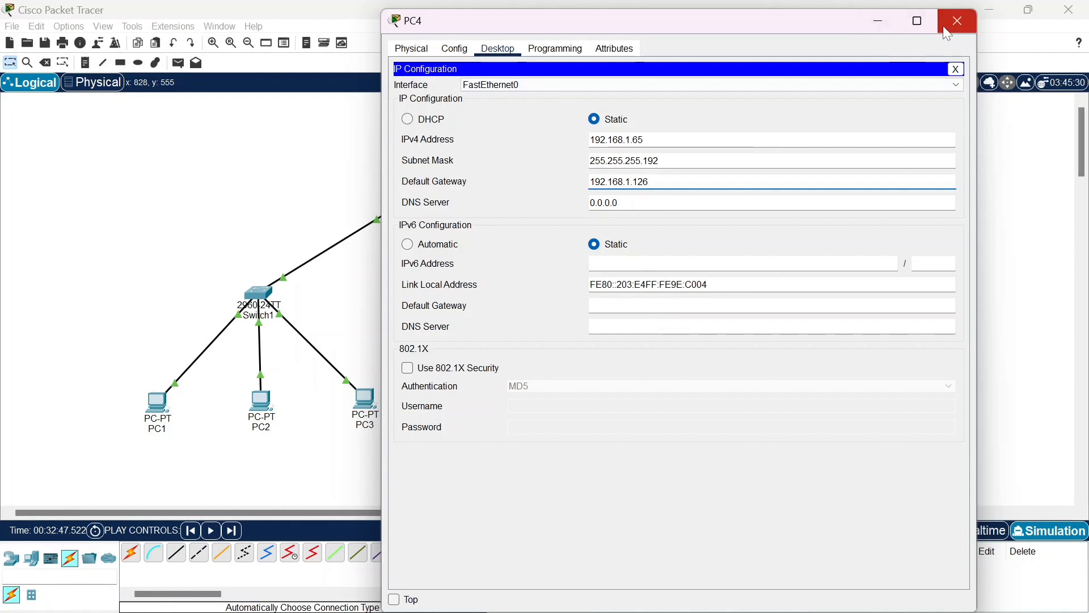
{"action": "left_click", "coordinate": [958, 21]}
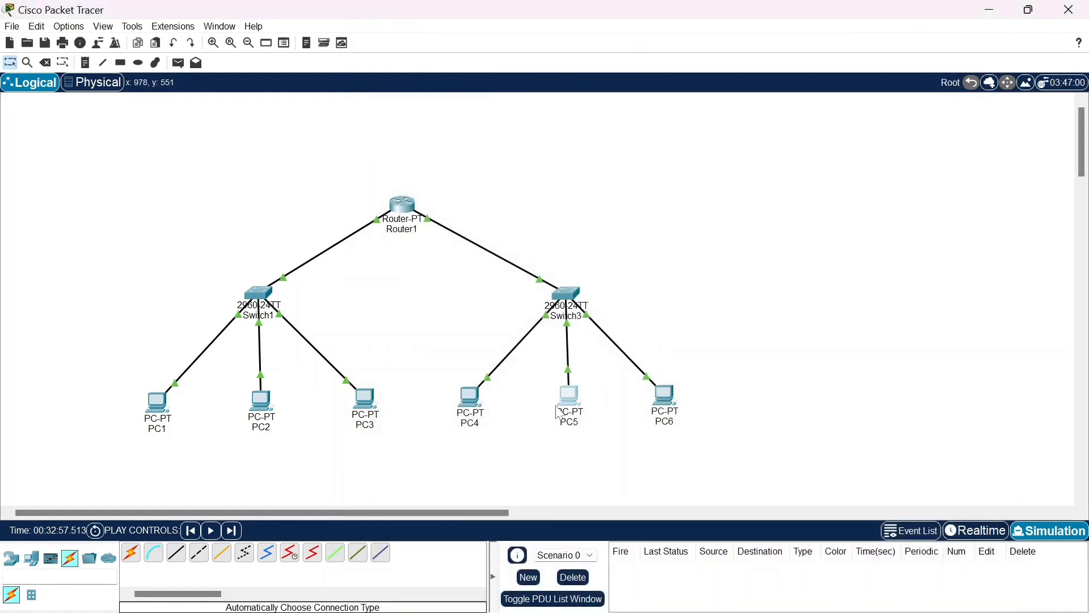
Check the IPv4 address and subnet mask in PC5's IP configuration and close its window
{"action": "left_click", "coordinate": [568, 397]}
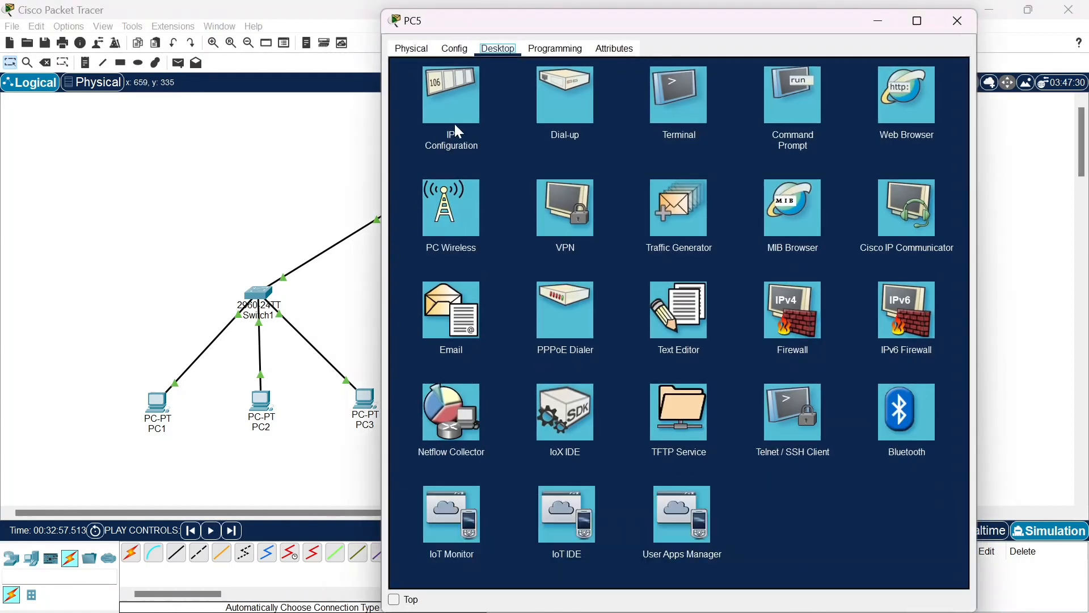
{"action": "left_click", "coordinate": [454, 123]}
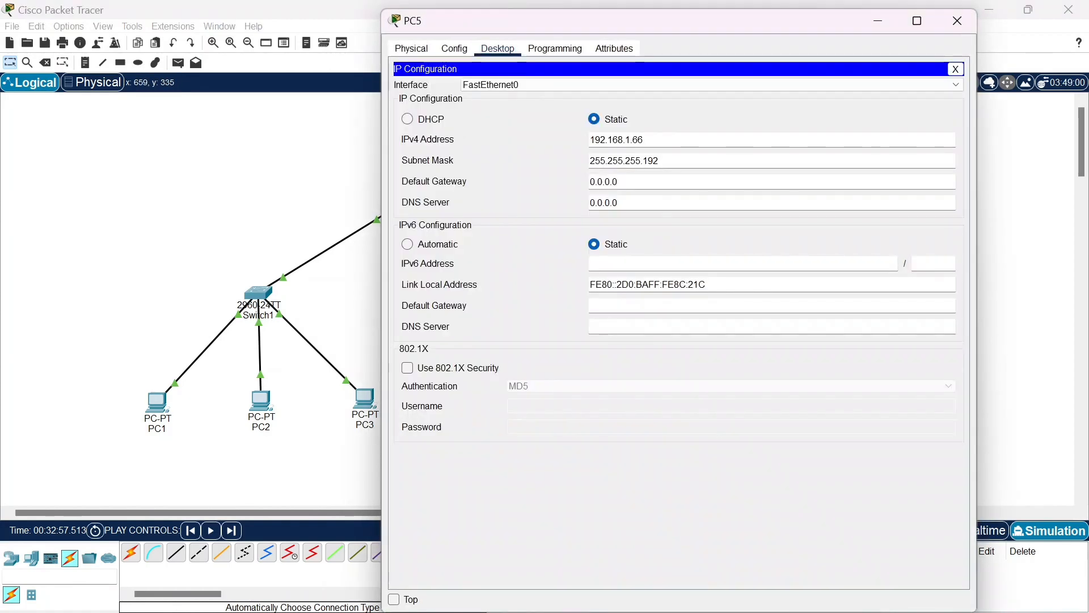
{"action": "left_click_drag", "start_coordinate": [644, 140], "coordinate": [660, 161]}
{"action": "left_click", "coordinate": [957, 21]}
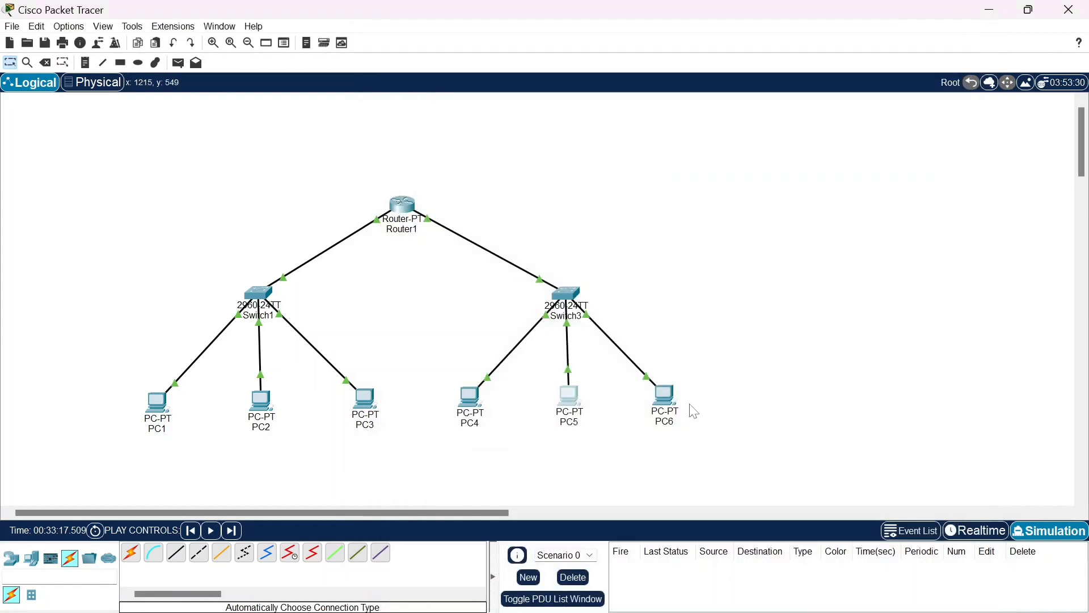
Check the IPv4 address and subnet mask in PC6's IP configuration and close its window
{"action": "left_click", "coordinate": [669, 398]}
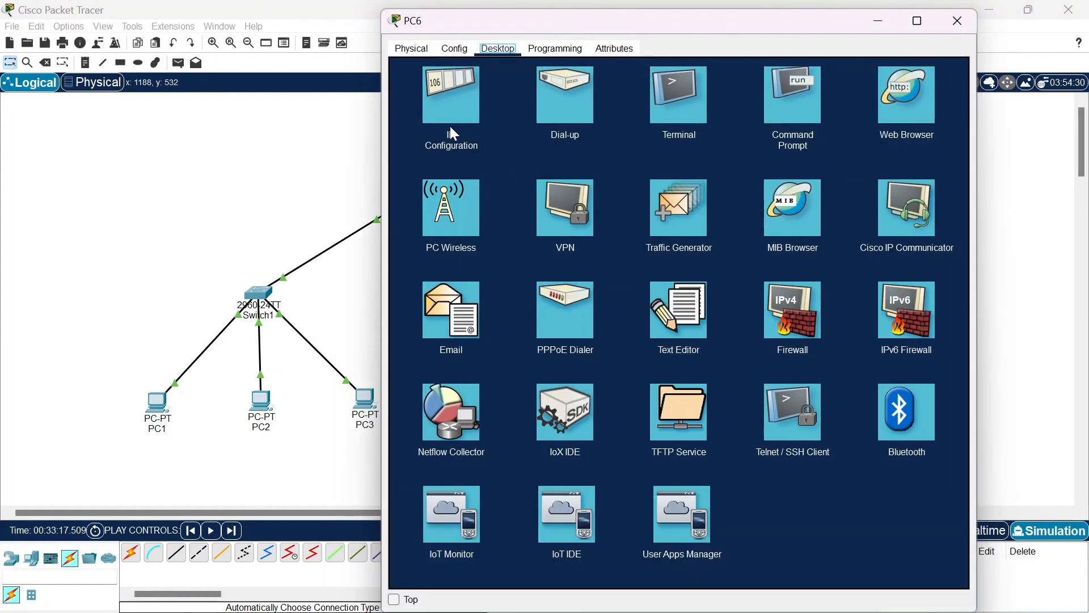
{"action": "left_click", "coordinate": [450, 126]}
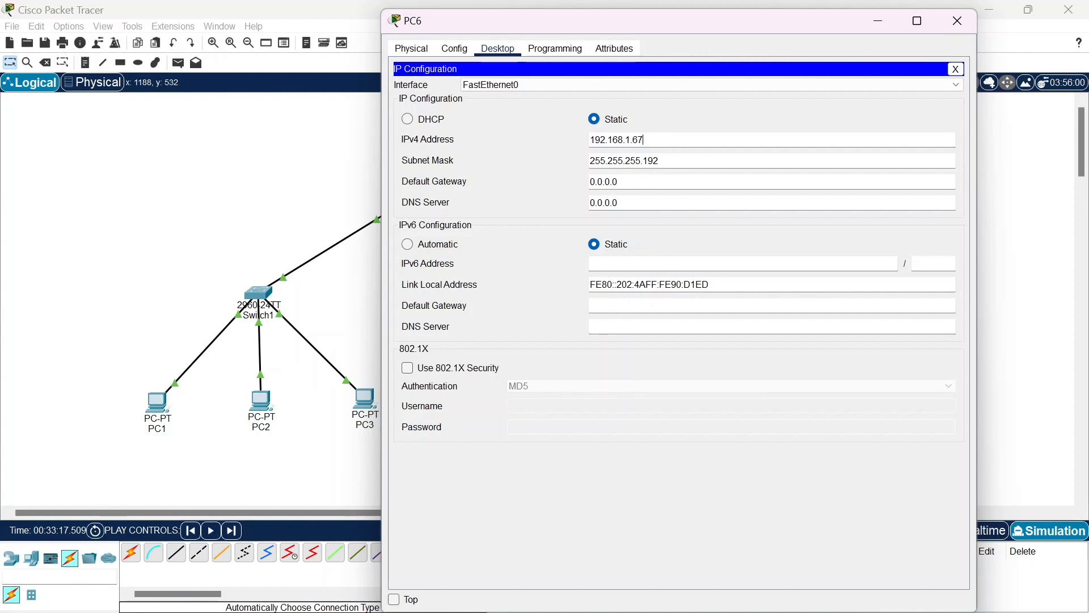
{"action": "mouse_move", "coordinate": [660, 161]}
{"action": "left_mouse_down"}
{"action": "mouse_move", "coordinate": [590, 161]}
{"action": "mouse_move", "coordinate": [661, 161]}
{"action": "left_mouse_up"}
{"action": "left_click", "coordinate": [958, 21]}
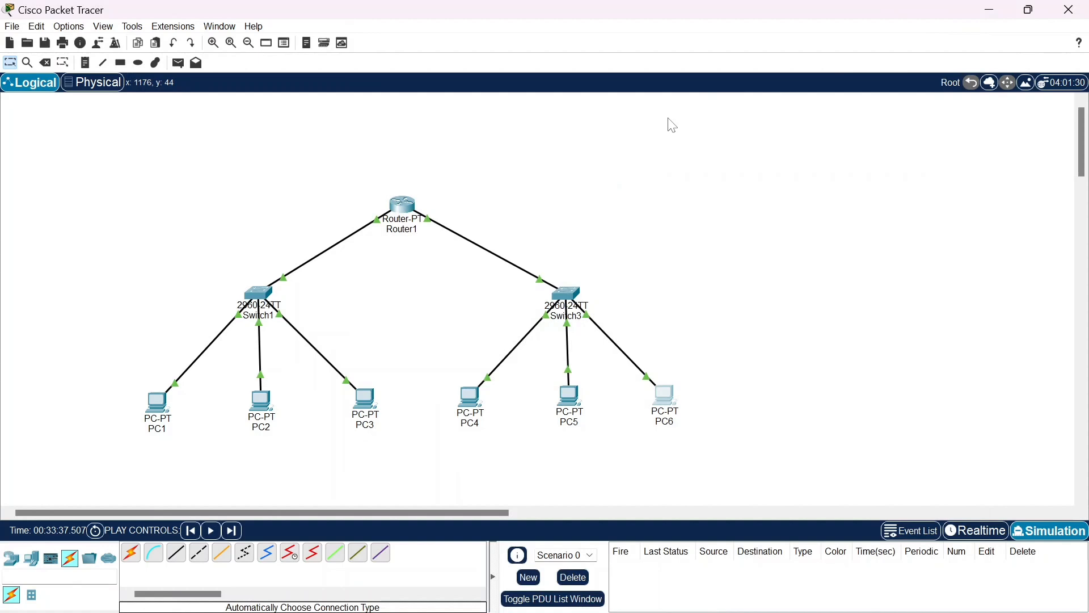
Review the IPv4 address and subnet mask of Router1's FastEthernet0/0 and FastEthernet1/0 interfaces, closing the router's window when done
{"action": "left_click", "coordinate": [406, 207]}
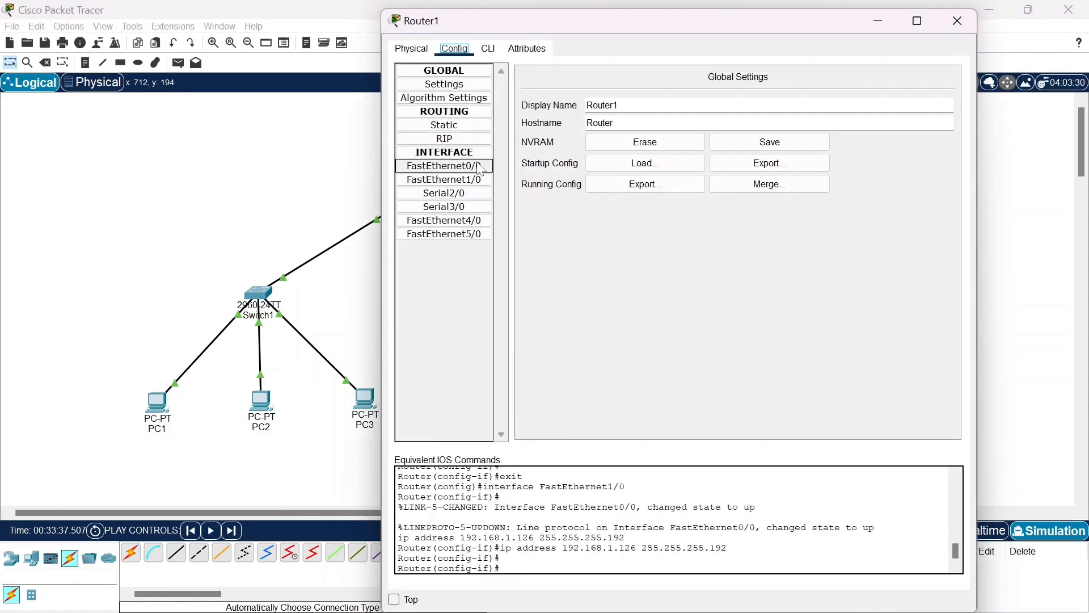
{"action": "left_click", "coordinate": [469, 167]}
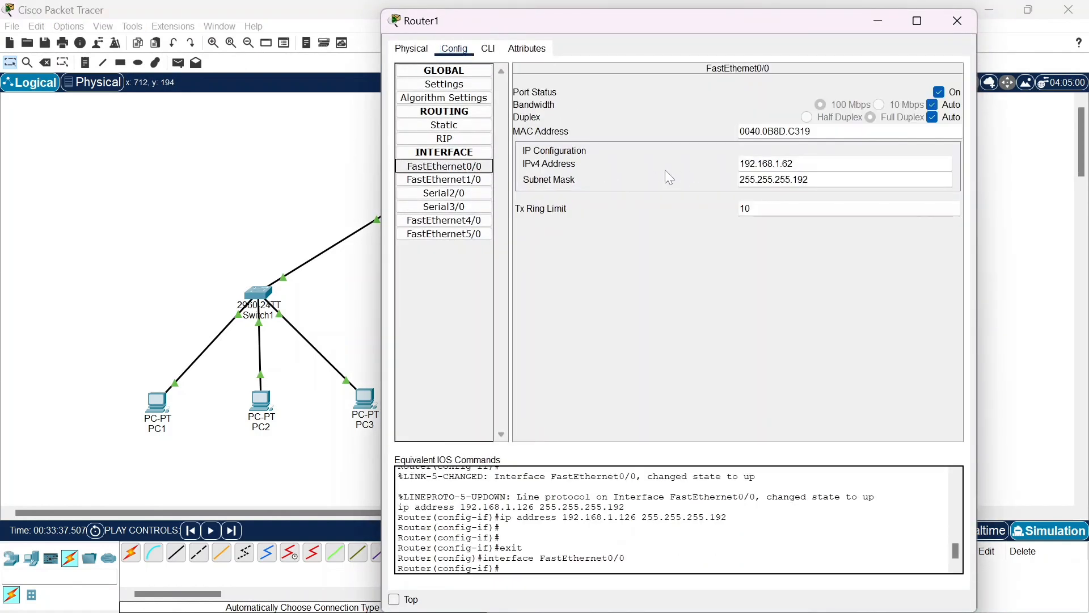
{"action": "left_click", "coordinate": [805, 163]}
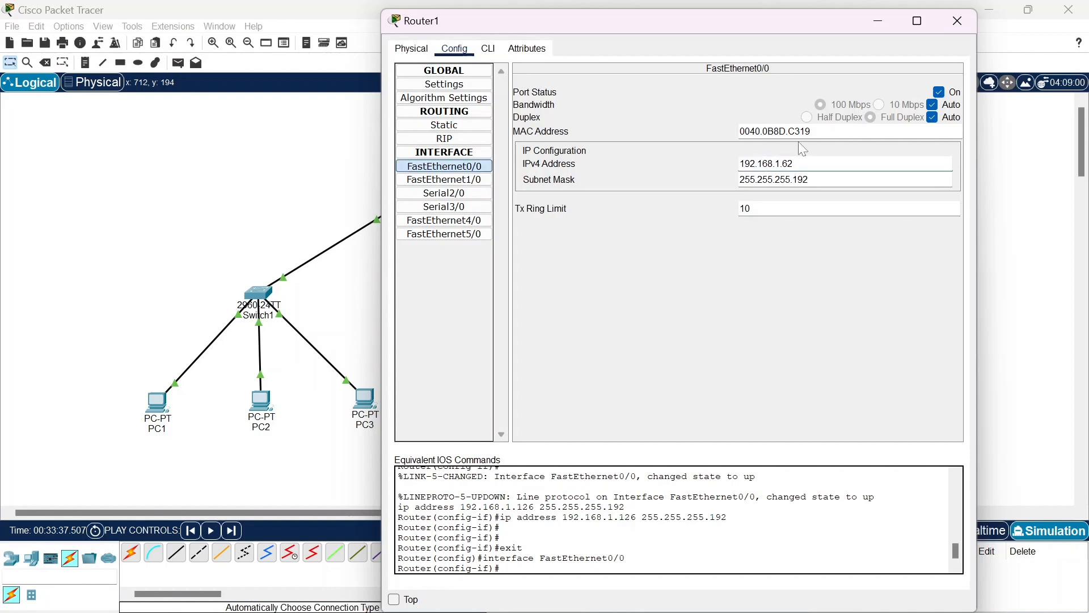
{"action": "key", "text": "Tab"}
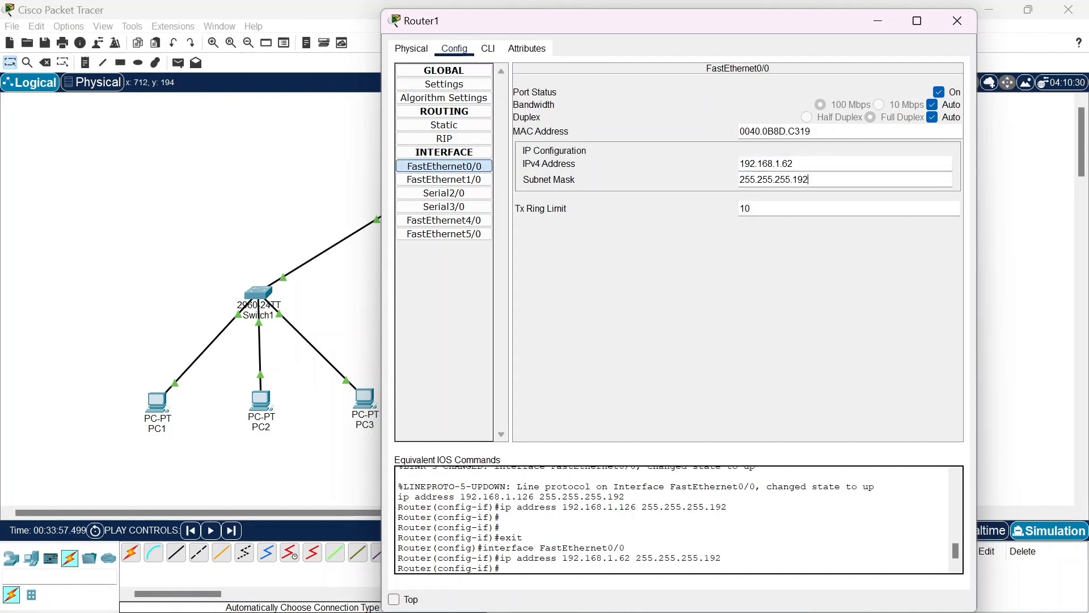
{"action": "left_click", "coordinate": [444, 179]}
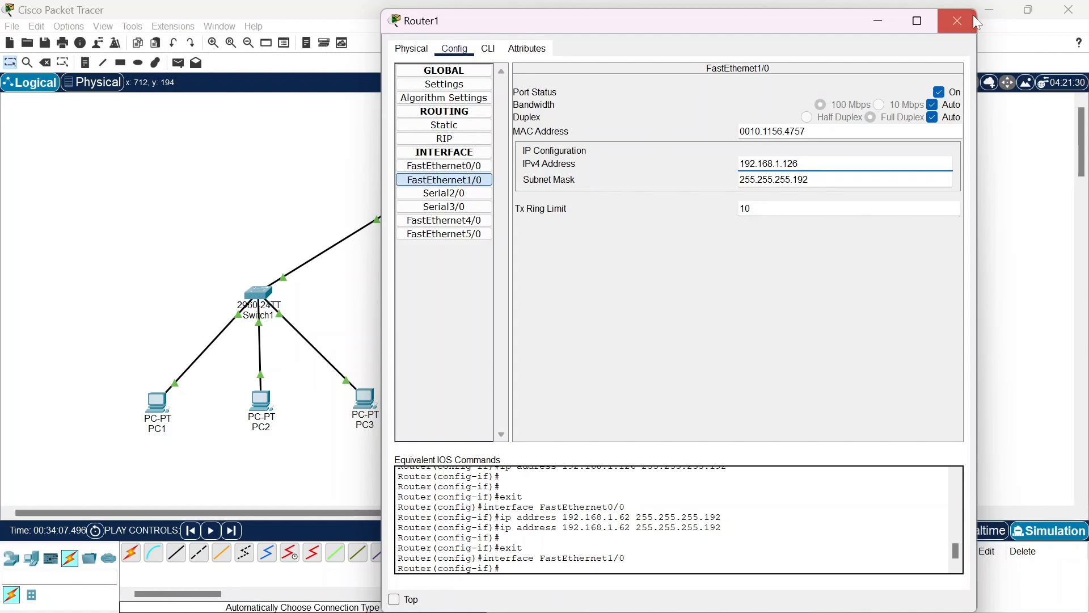
{"action": "left_click", "coordinate": [958, 22]}
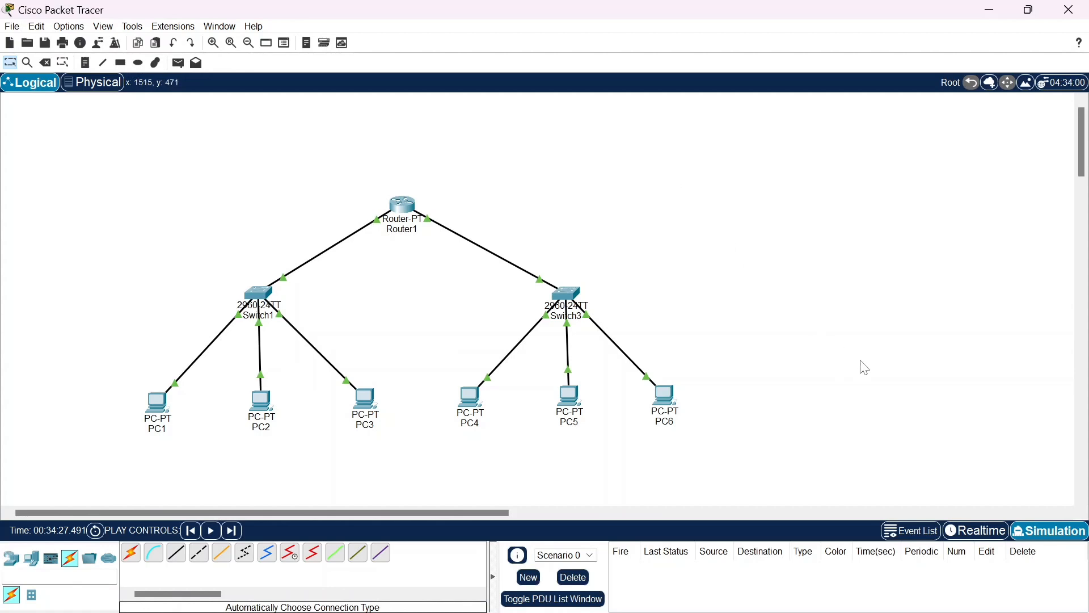
Bring up the Simulation Panel in Simulation mode, check that ICMP is enabled in the IPv4 event filters, and move the panel clear of the topology
{"action": "left_click", "coordinate": [979, 531]}
{"action": "left_click", "coordinate": [1042, 529]}
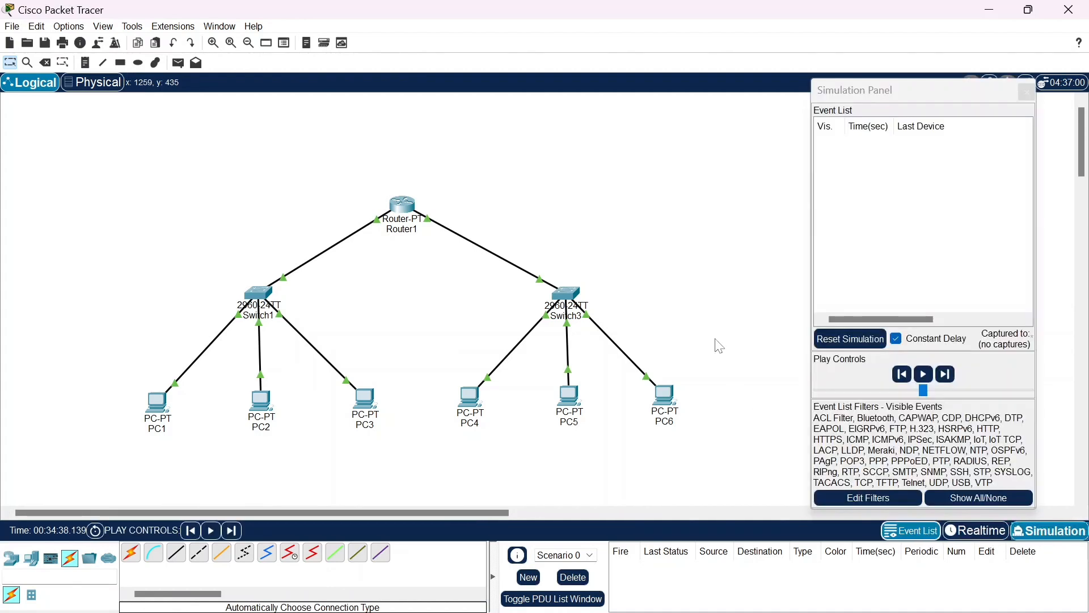
{"action": "left_click", "coordinate": [840, 502]}
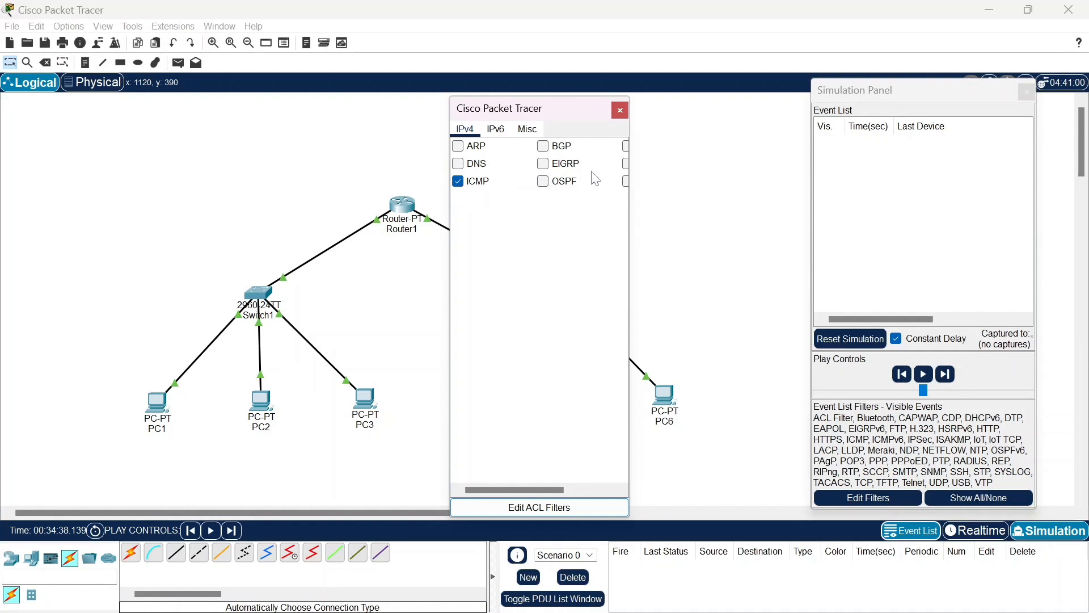
{"action": "left_click", "coordinate": [620, 110]}
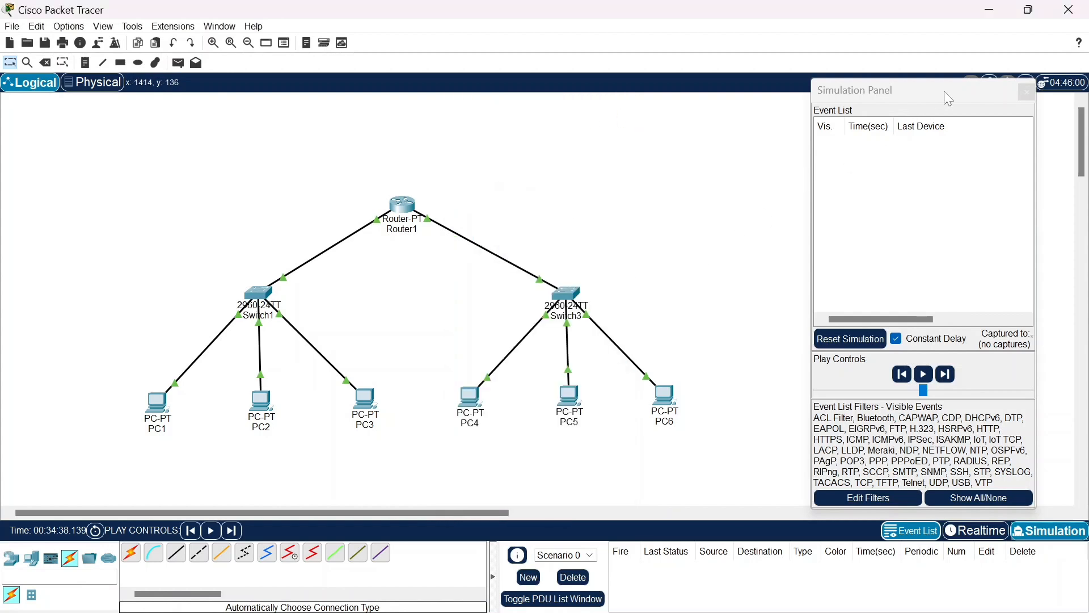
{"action": "left_click_drag", "start_coordinate": [948, 96], "coordinate": [969, 97]}
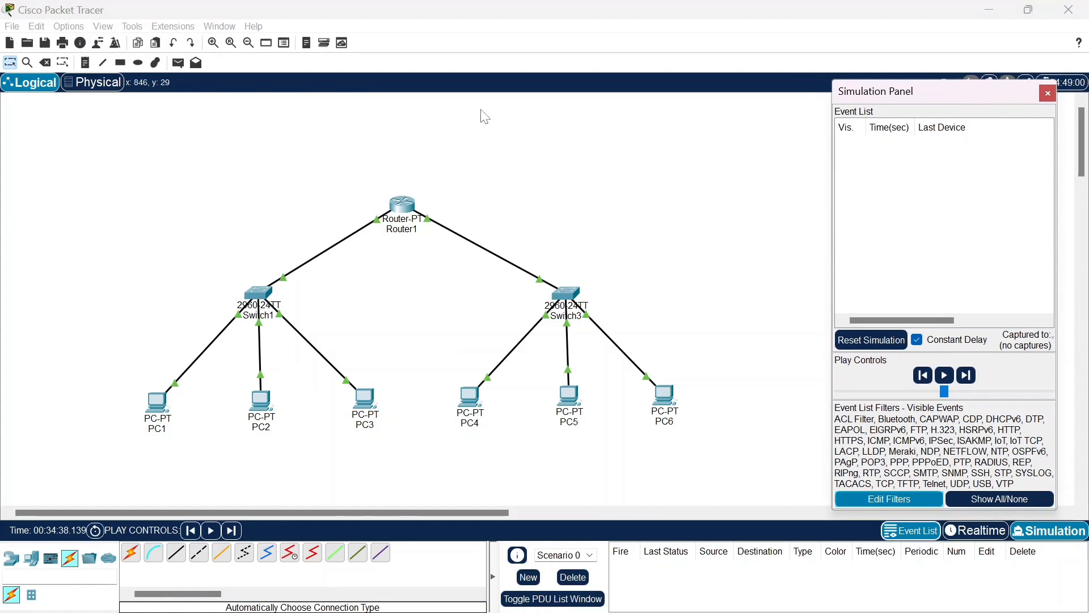
Add a simple PDU from PC1 to PC3 to test communication within the same subnet
{"action": "left_click", "coordinate": [179, 63]}
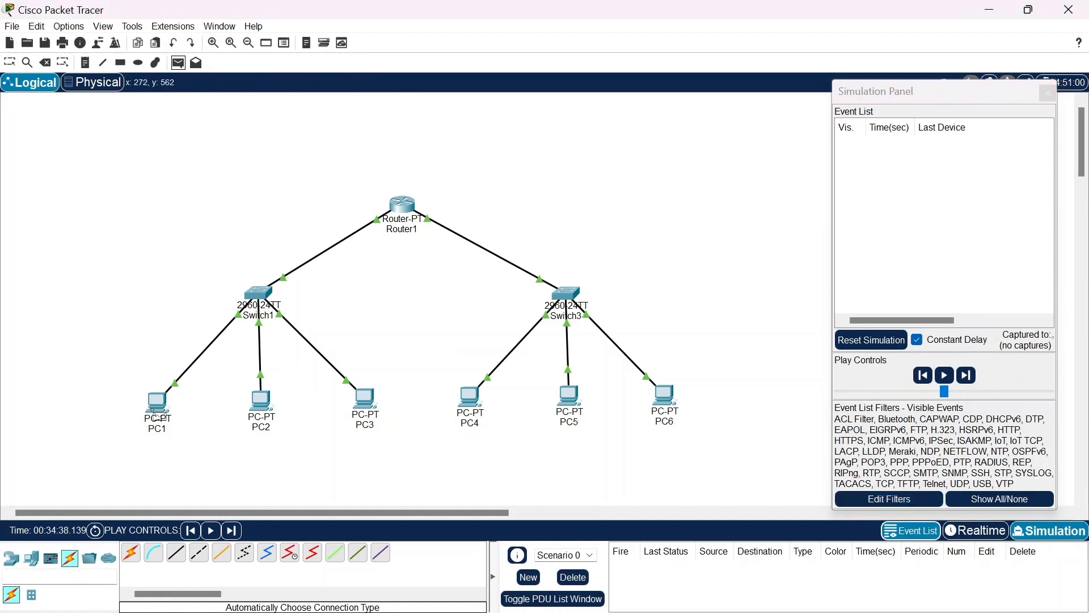
{"action": "left_click", "coordinate": [154, 412]}
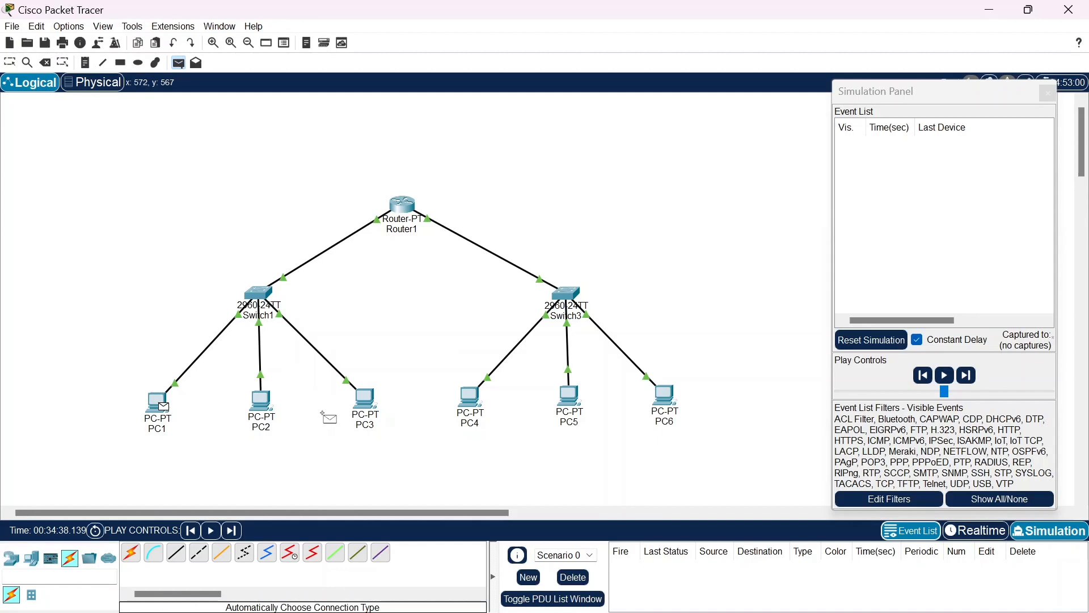
{"action": "left_click", "coordinate": [365, 398]}
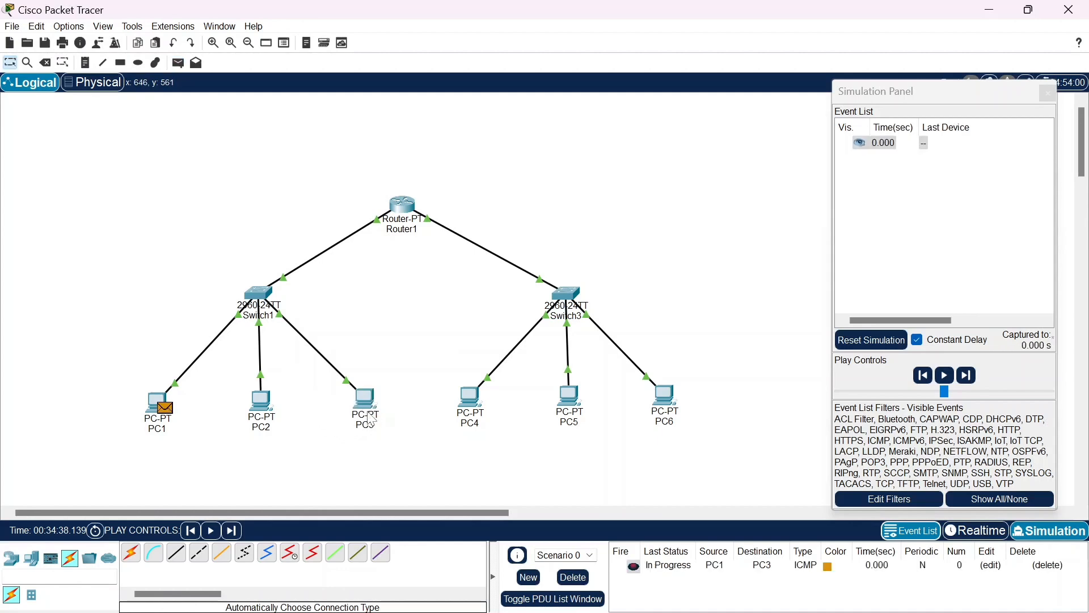
Advance the simulation event by event until the PC1-to-PC3 ICMP exchange completes, and check its last status in the PDU list
{"action": "left_click", "coordinate": [967, 375]}
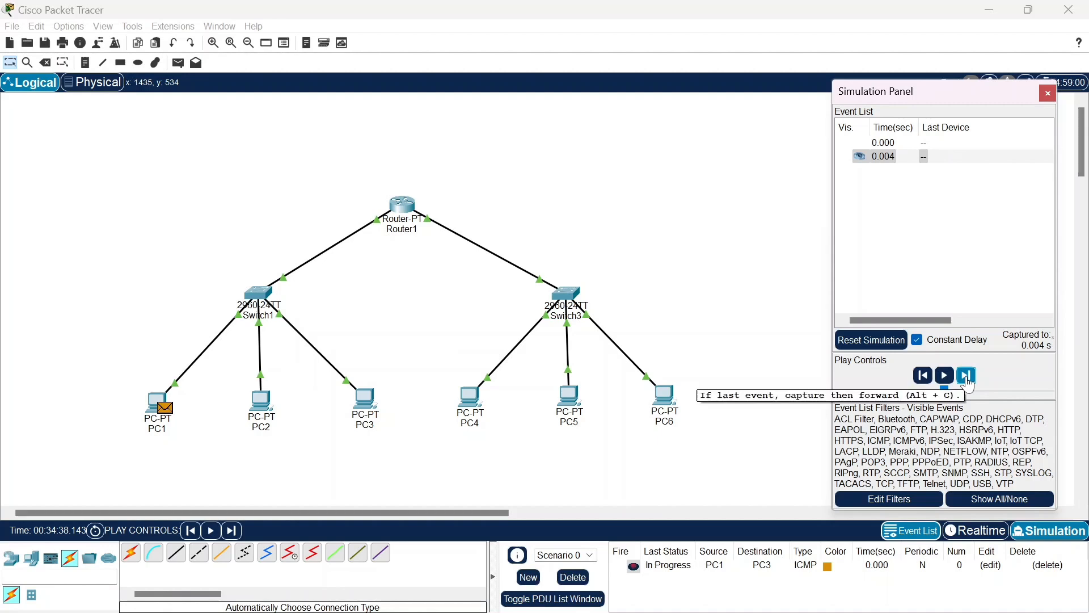
{"action": "left_click", "coordinate": [968, 378]}
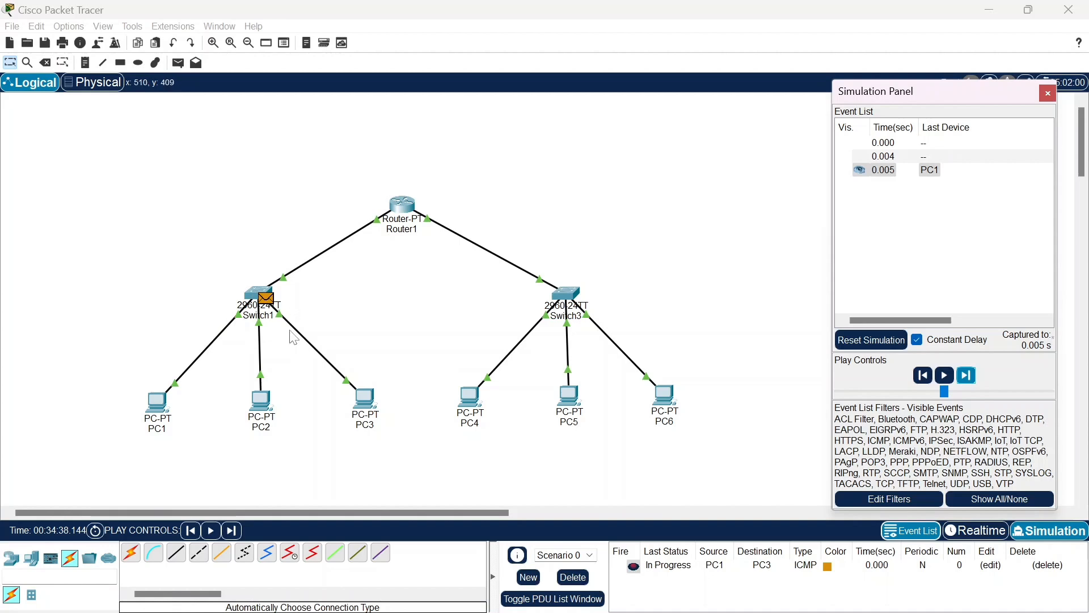
{"action": "left_click", "coordinate": [967, 375]}
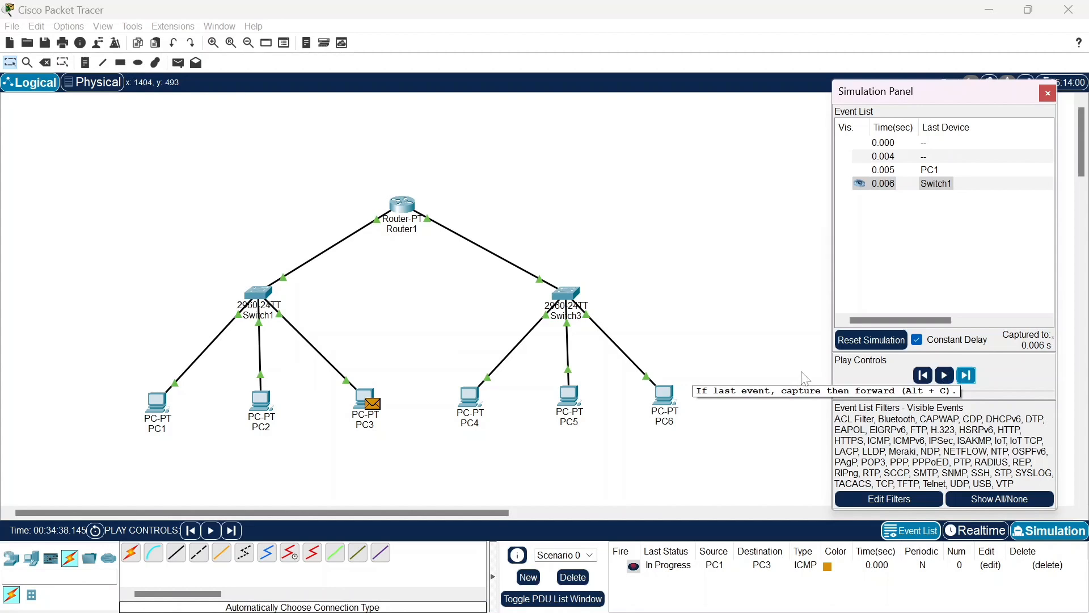
{"action": "left_click", "coordinate": [967, 377]}
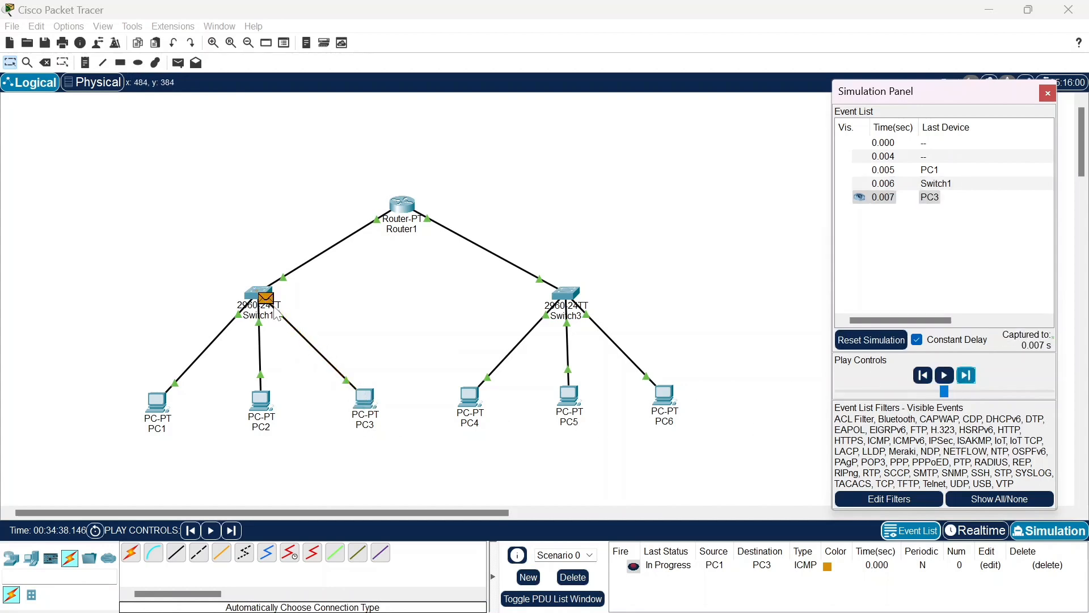
{"action": "left_click", "coordinate": [966, 377]}
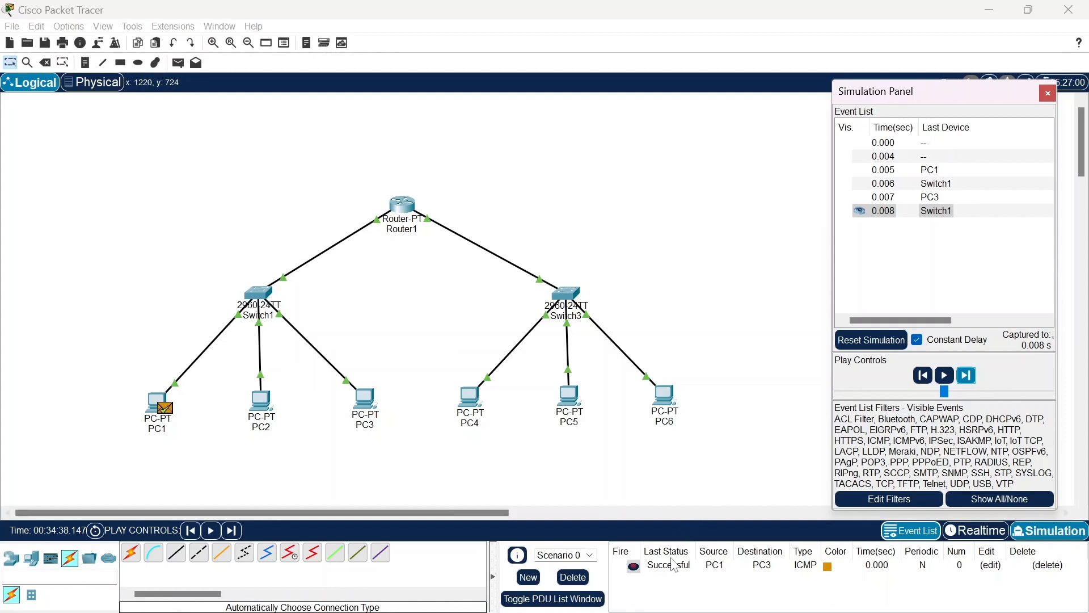
{"action": "left_click", "coordinate": [675, 570]}
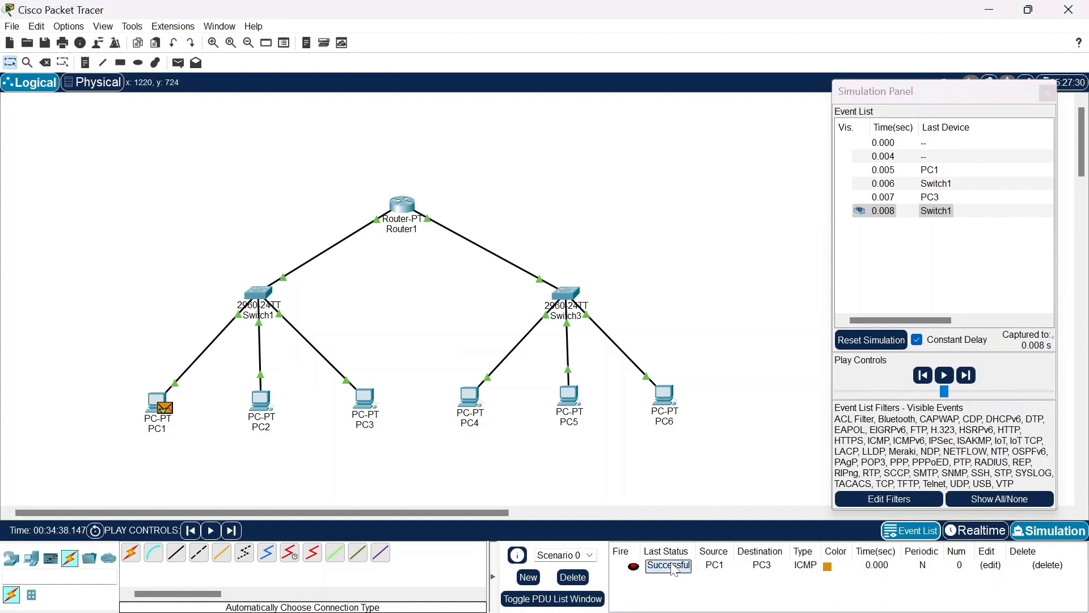
Delete the current PDU scenario and add a simple PDU from PC1 to PC4 in the other subnet
{"action": "left_click", "coordinate": [570, 578]}
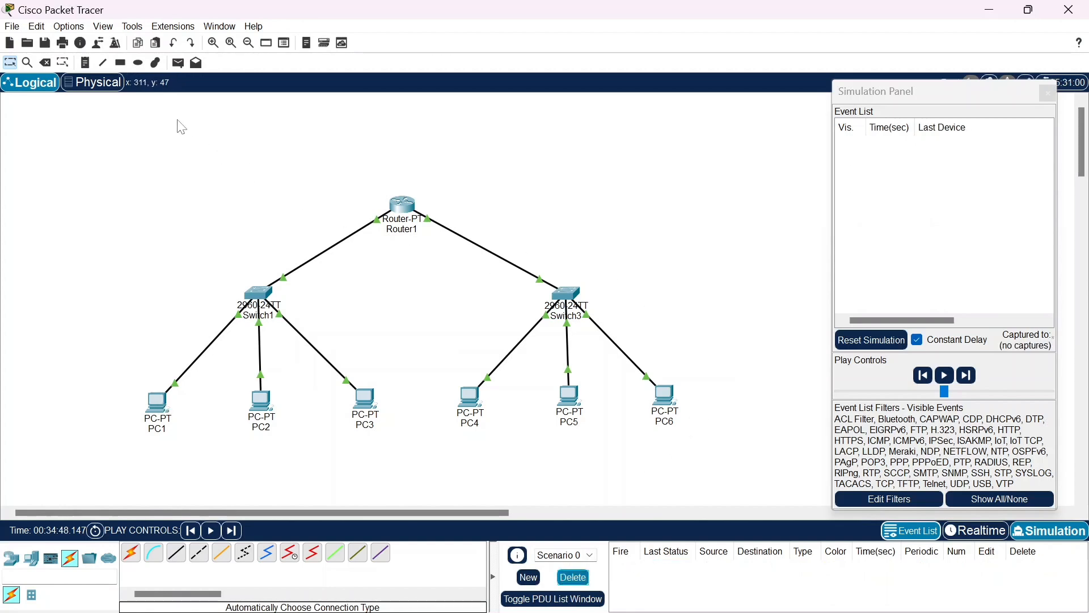
{"action": "left_click", "coordinate": [178, 63]}
{"action": "left_click", "coordinate": [156, 402]}
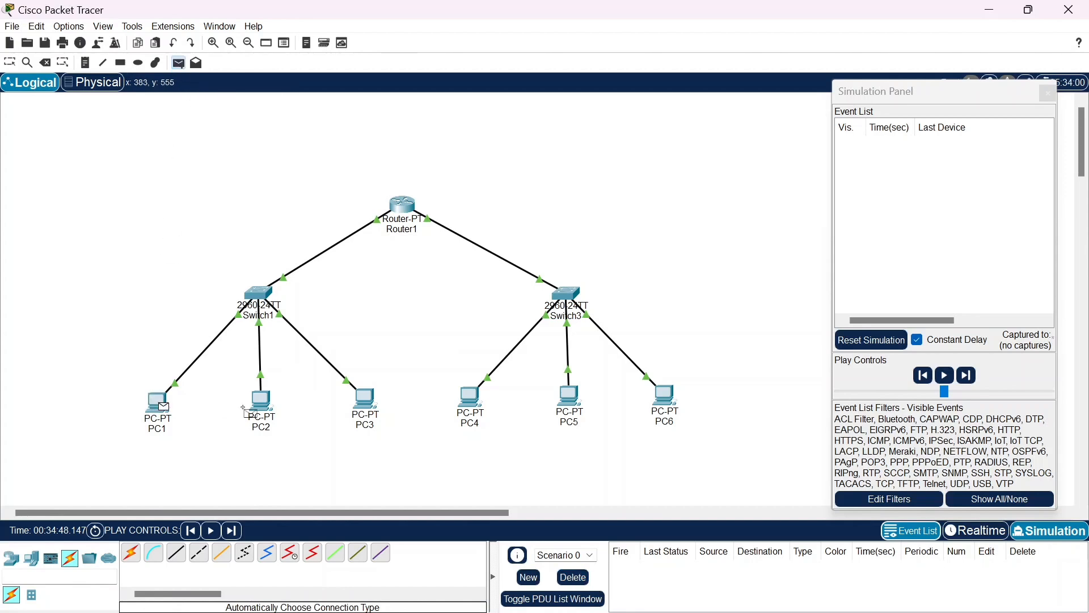
{"action": "left_click", "coordinate": [471, 417]}
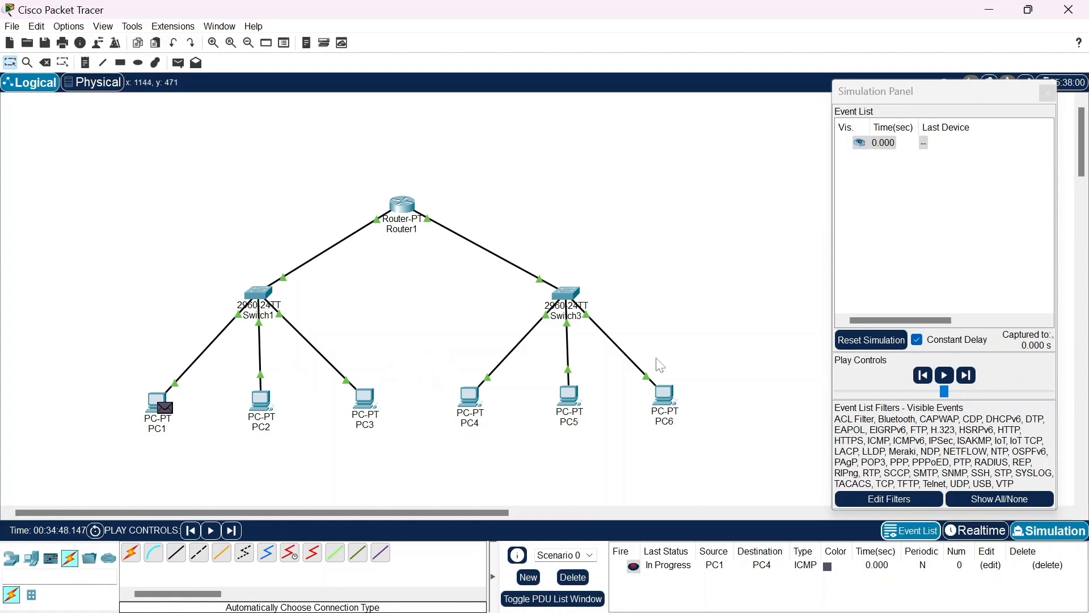
Capture the PC1-to-PC4 ICMP exchange one event at a time through Router1 and back, and check its last status in the PDU list
{"action": "left_click", "coordinate": [968, 377]}
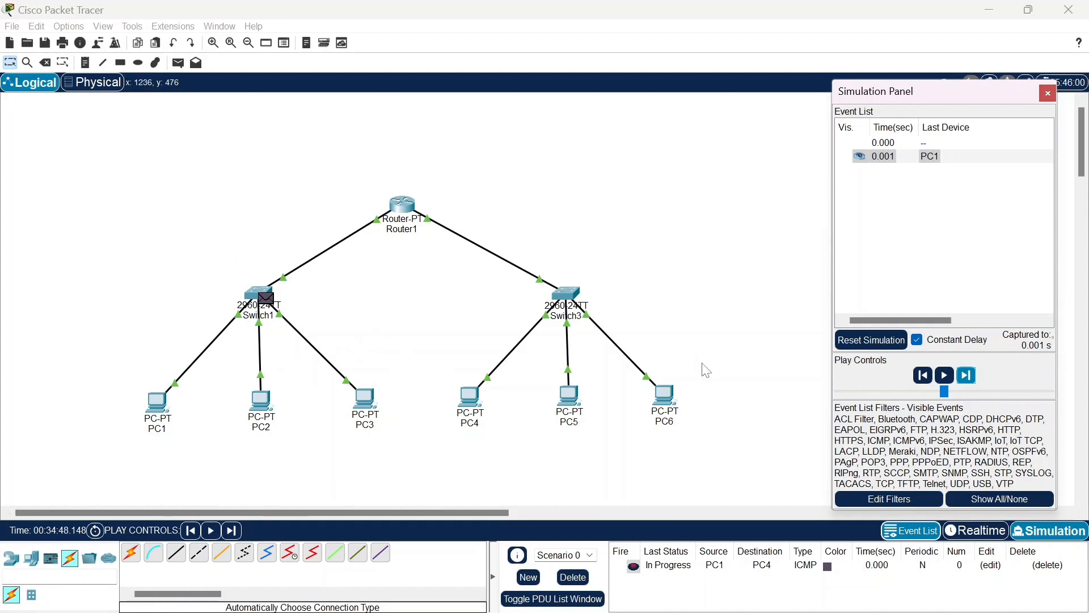
{"action": "left_click", "coordinate": [970, 378]}
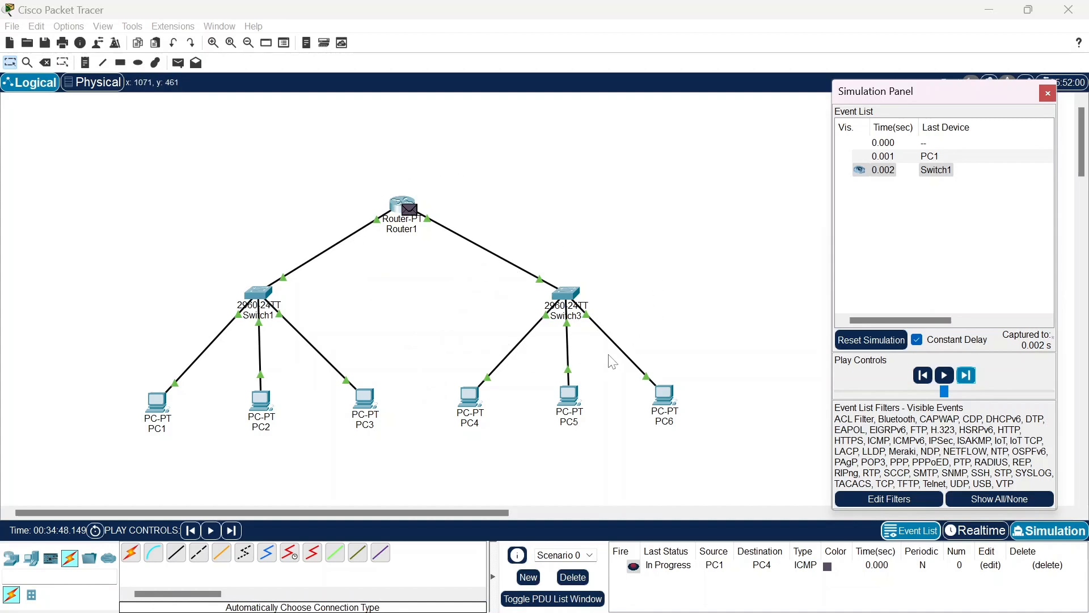
{"action": "left_click", "coordinate": [971, 381]}
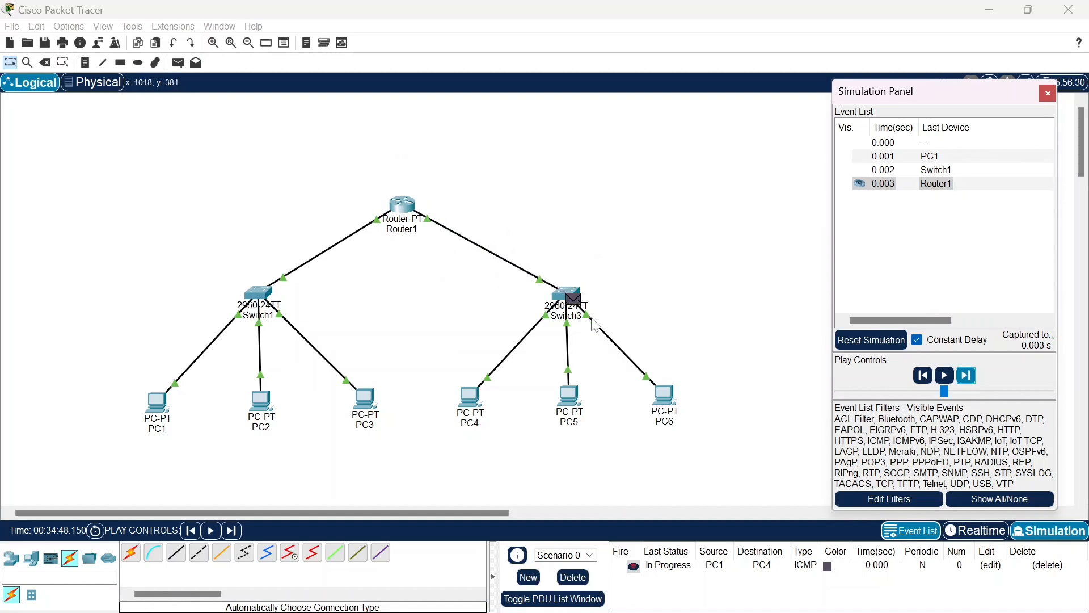
{"action": "left_click", "coordinate": [965, 380]}
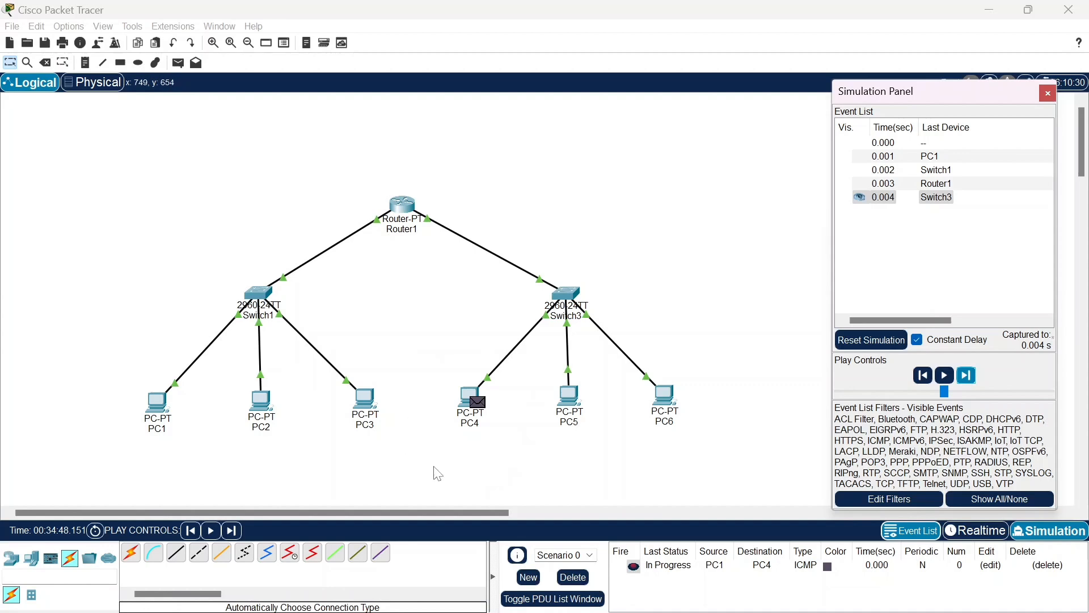
{"action": "left_click", "coordinate": [965, 377]}
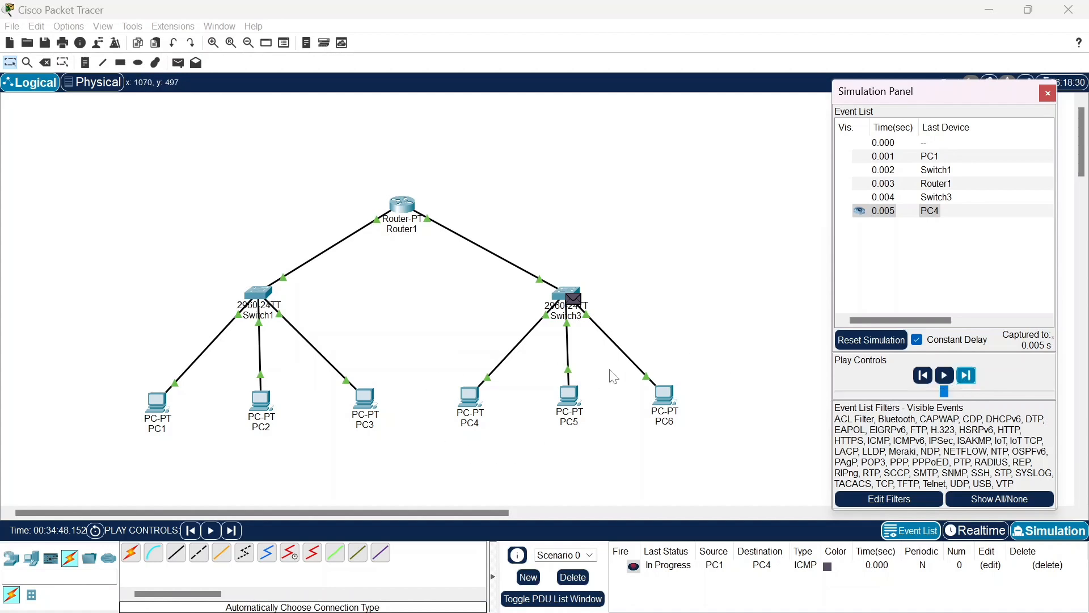
{"action": "left_click", "coordinate": [967, 375]}
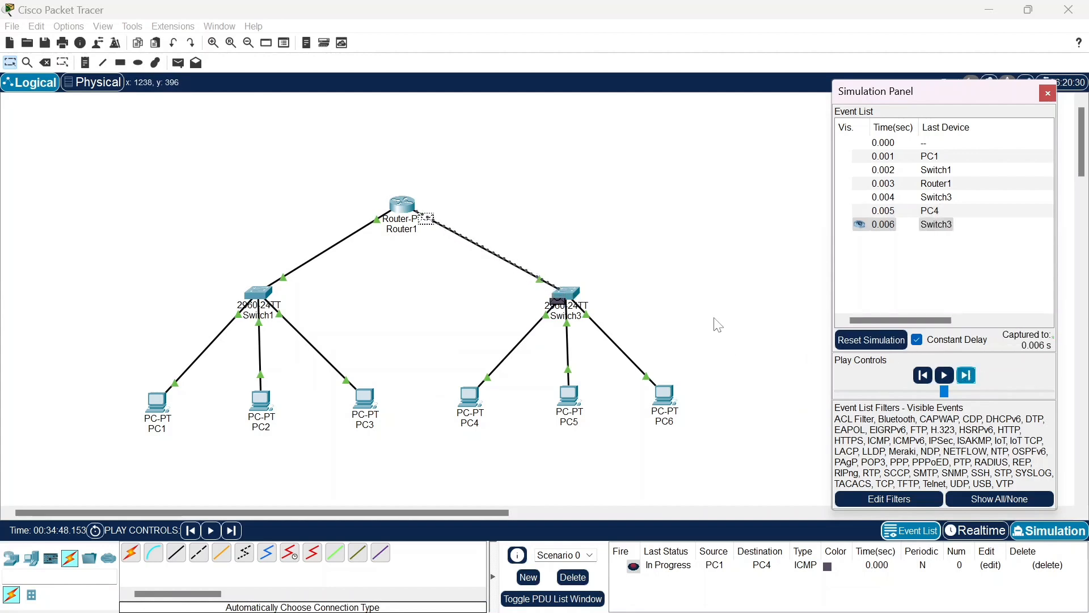
{"action": "left_click", "coordinate": [967, 377]}
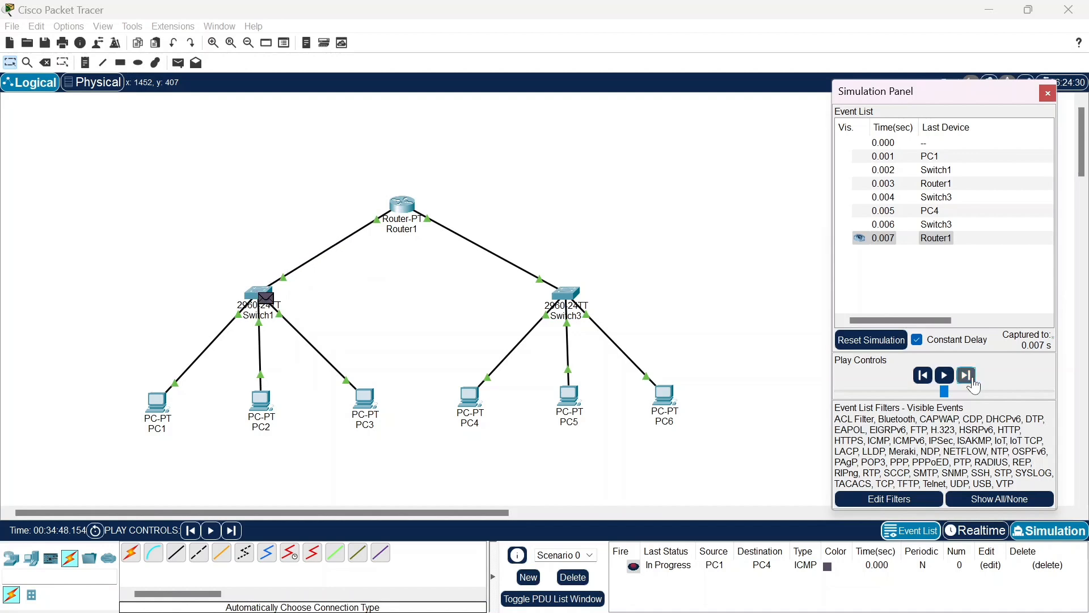
{"action": "left_click", "coordinate": [972, 380]}
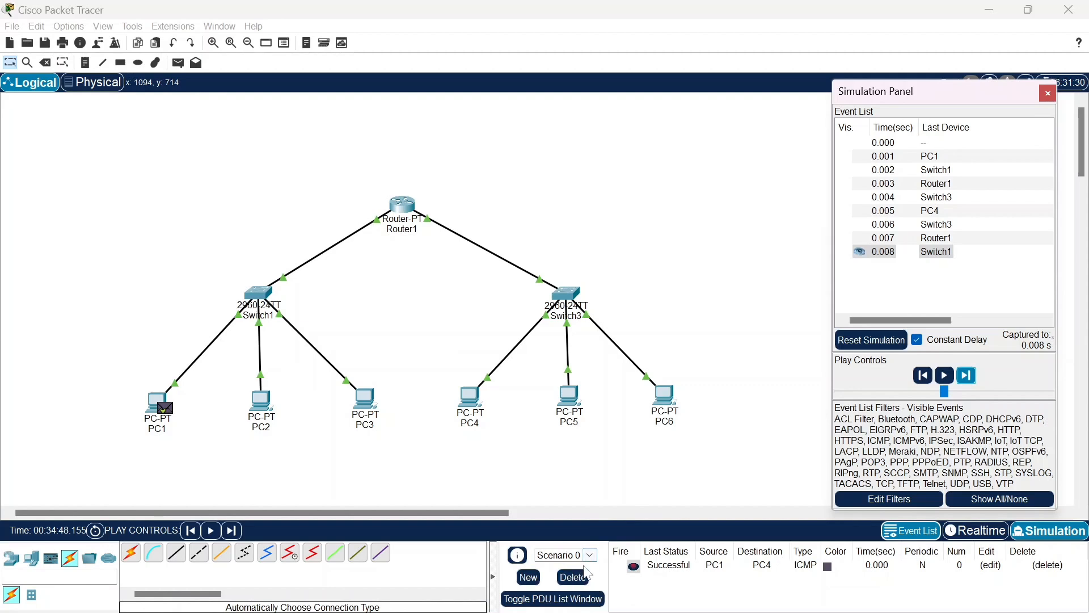
{"action": "left_click", "coordinate": [658, 566]}
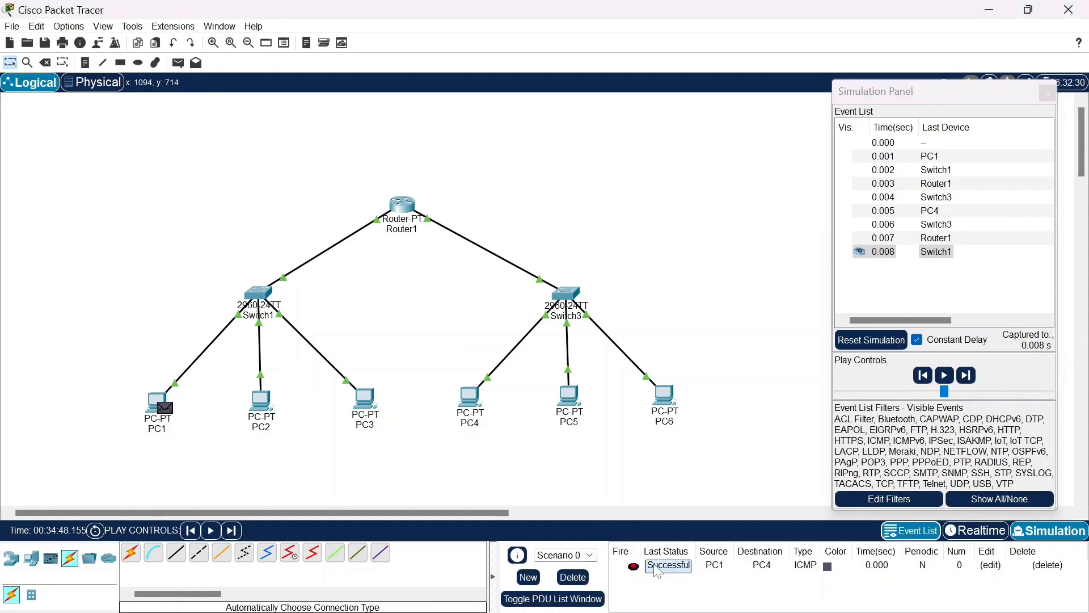
Delete the current PDU scenario and add a simple PDU from PC2 to PC5 in the other subnet
{"action": "left_click", "coordinate": [573, 577]}
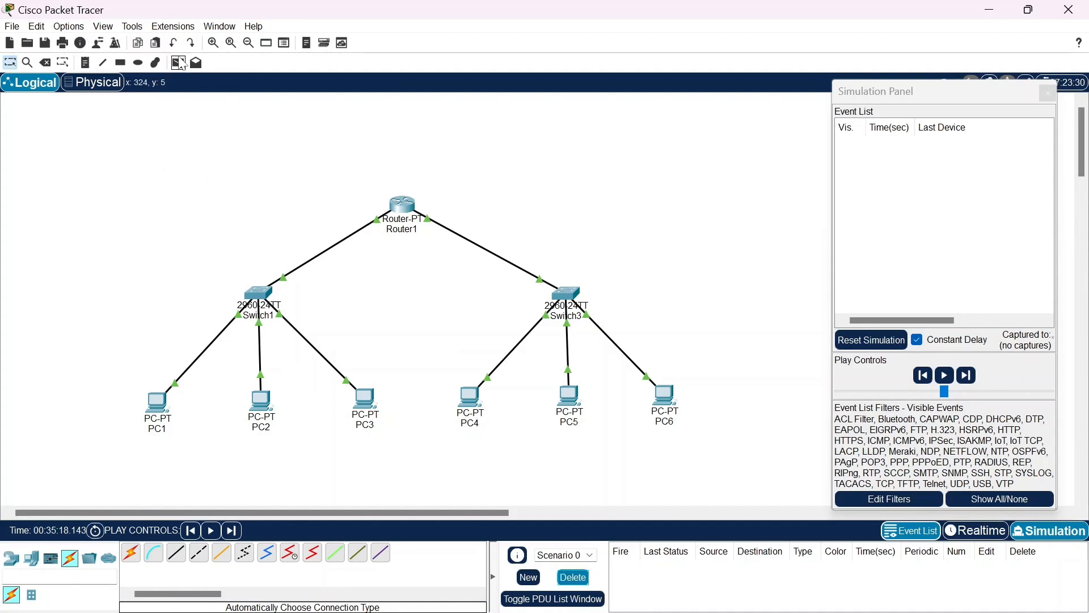
{"action": "left_click", "coordinate": [178, 63]}
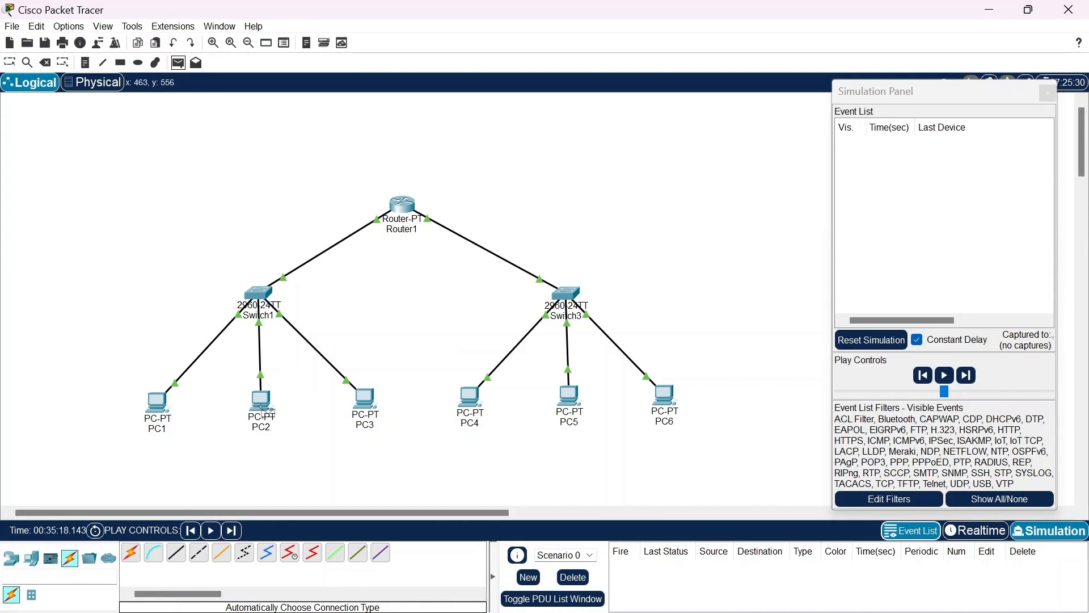
{"action": "mouse_move", "coordinate": [263, 409]}
{"action": "left_click", "coordinate": [264, 412]}
{"action": "left_click", "coordinate": [569, 397]}
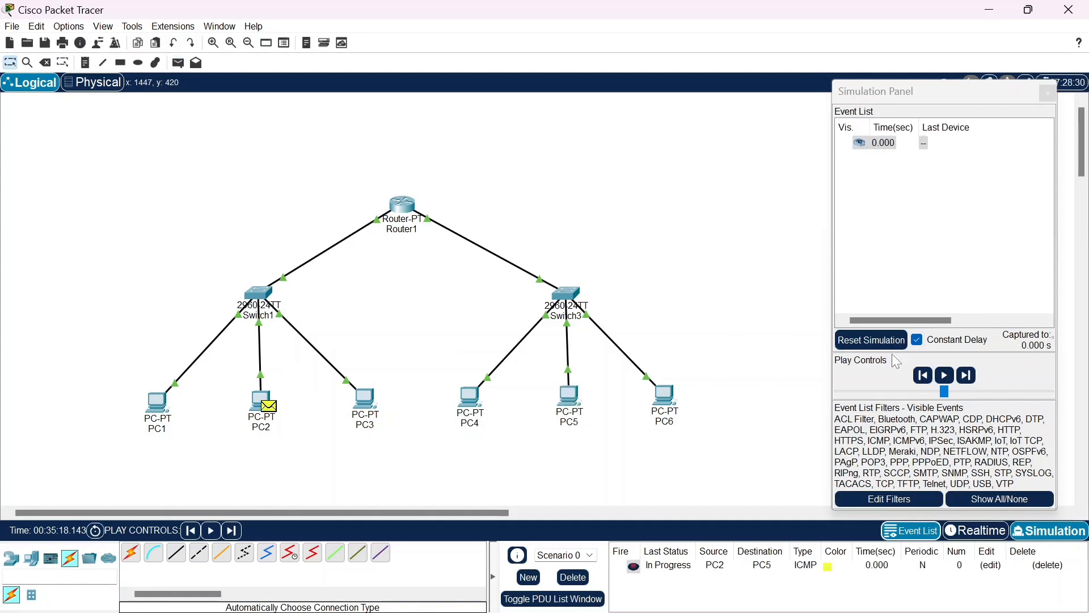
Capture the PC2-to-PC5 ICMP message one event at a time through Router1 to PC5, and check its last status
{"action": "left_click", "coordinate": [976, 374]}
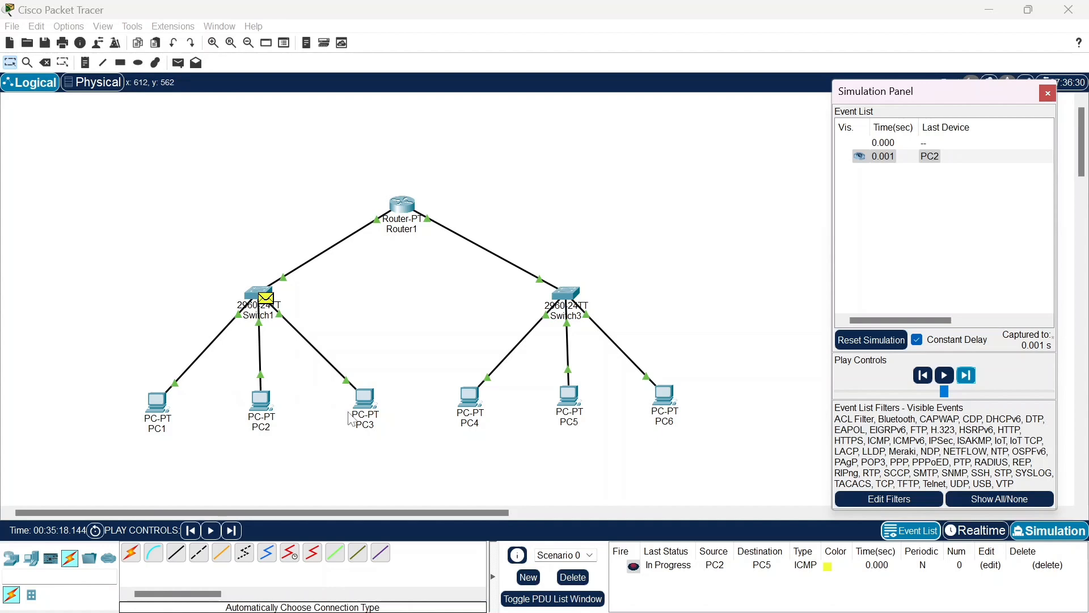
{"action": "left_click", "coordinate": [973, 377]}
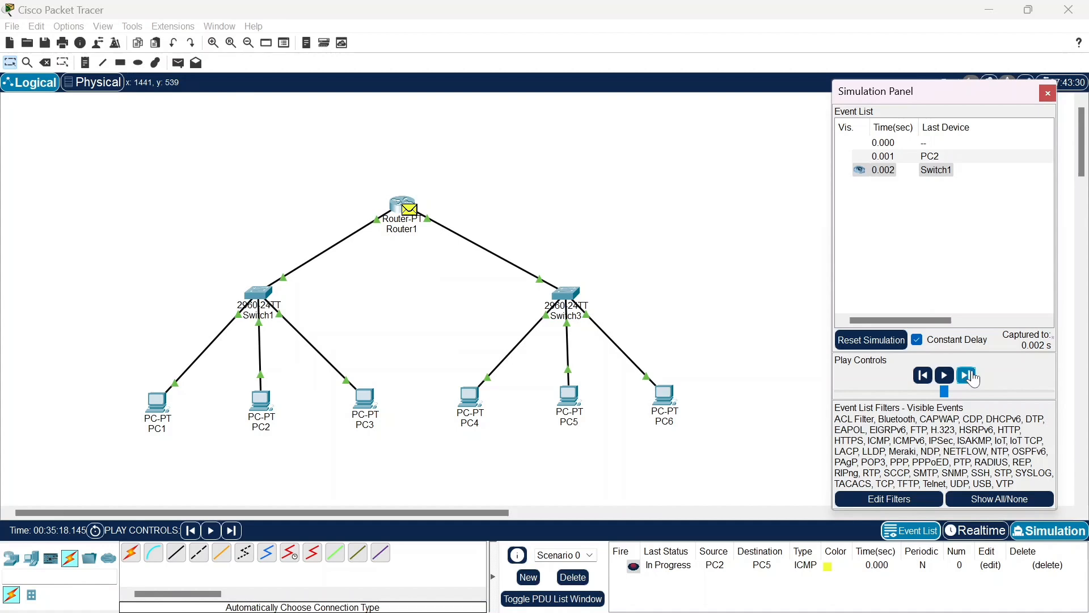
{"action": "left_click", "coordinate": [973, 375]}
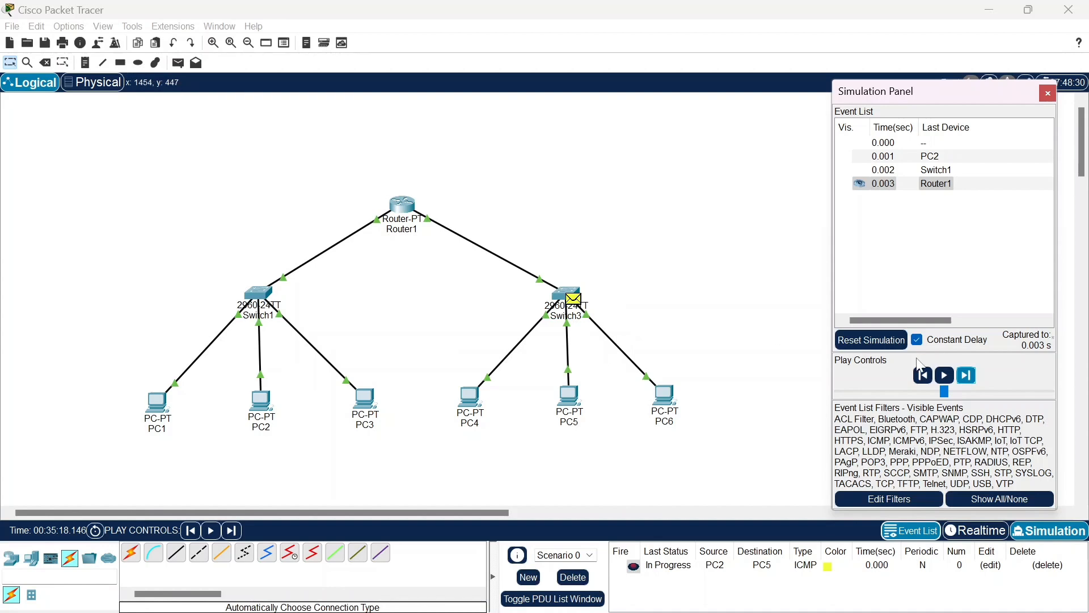
{"action": "left_click", "coordinate": [966, 376]}
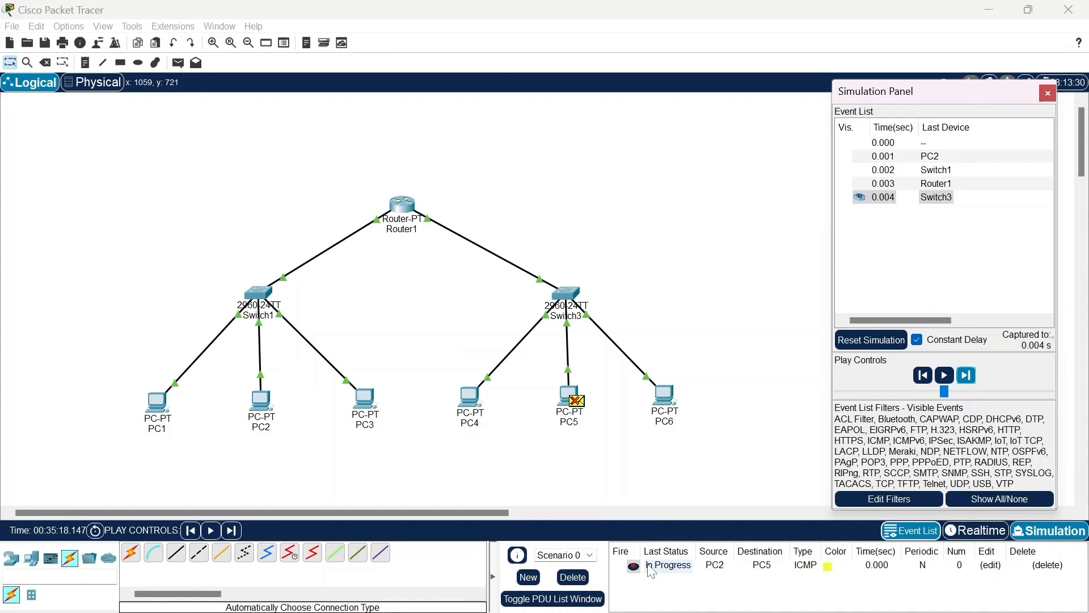
{"action": "left_click", "coordinate": [678, 567]}
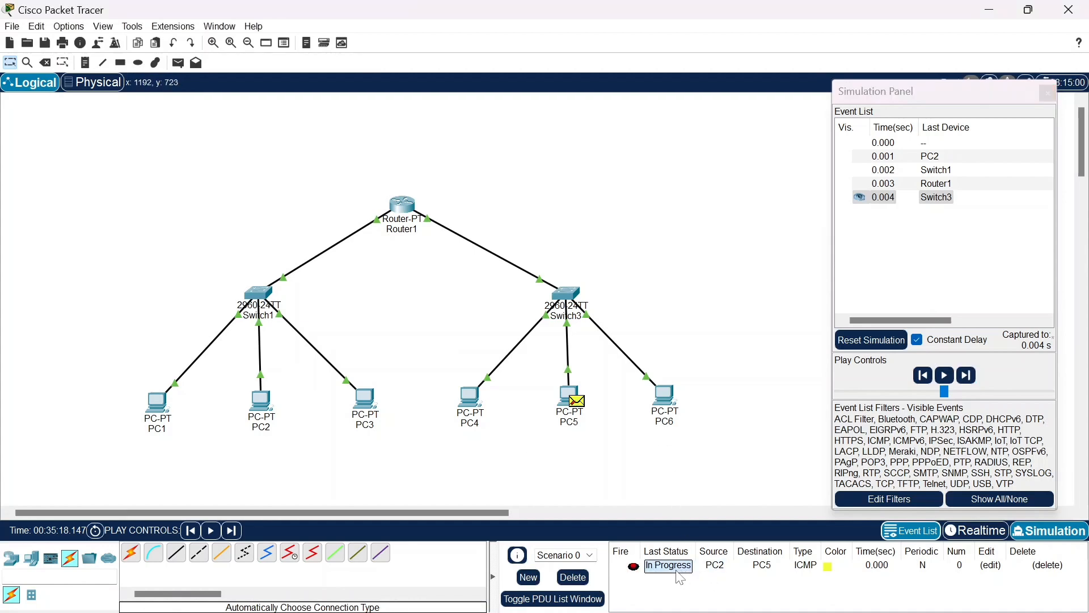
Replace the current PDU scenario with a simple PDU from PC3 to PC6, capture one event, and check its last status
{"action": "left_click", "coordinate": [573, 578]}
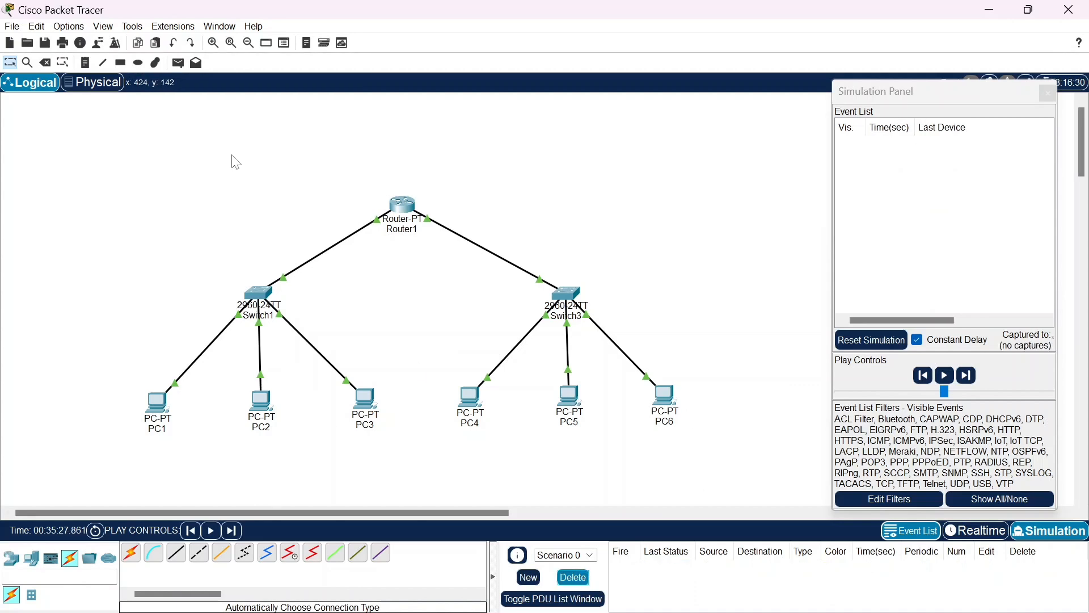
{"action": "left_click", "coordinate": [179, 63]}
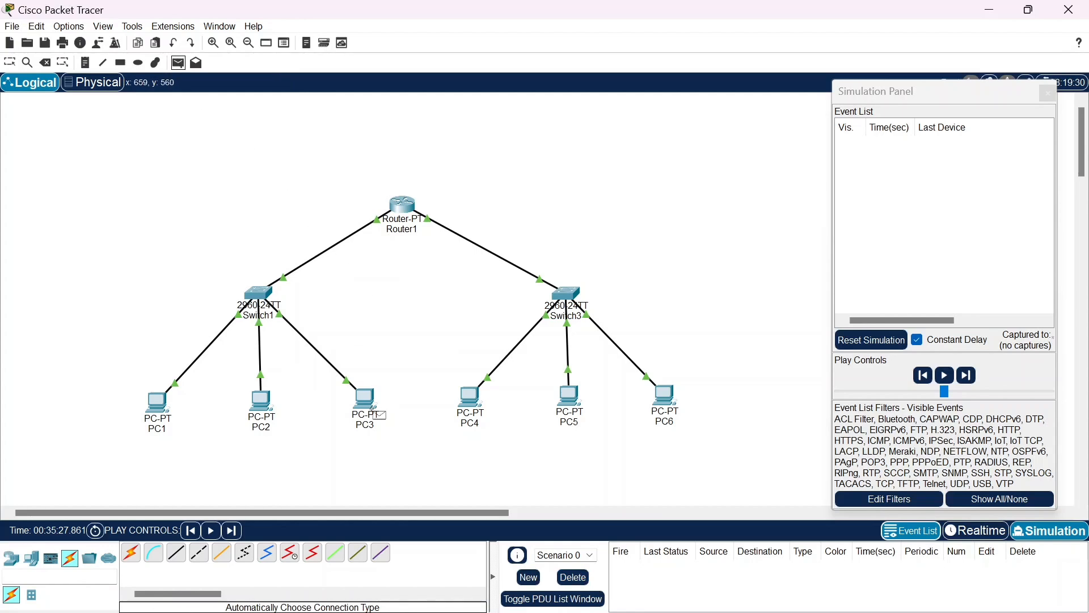
{"action": "left_click", "coordinate": [372, 406]}
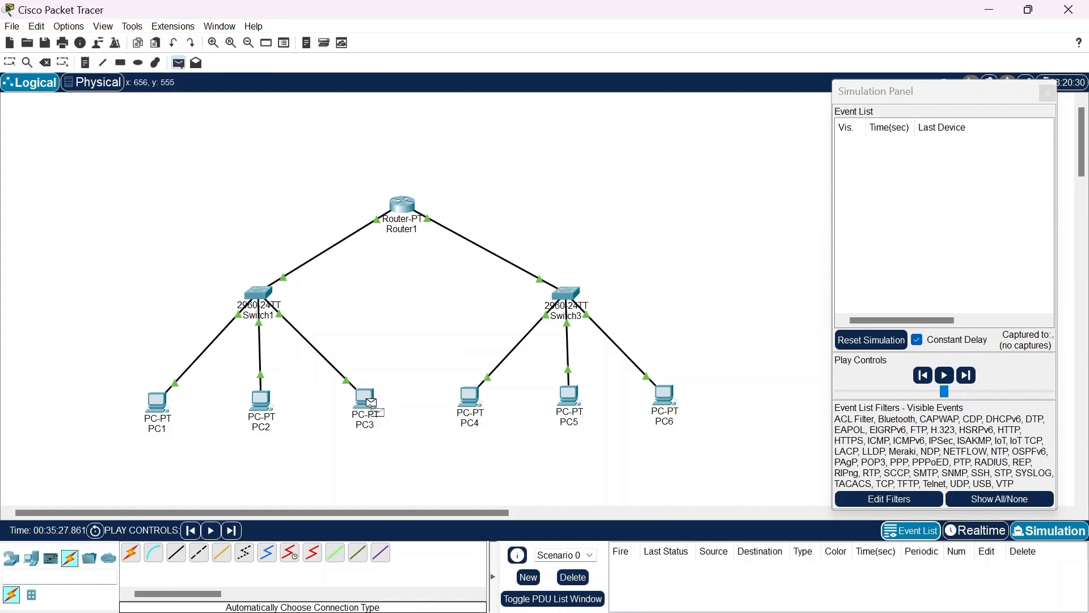
{"action": "left_click", "coordinate": [662, 409]}
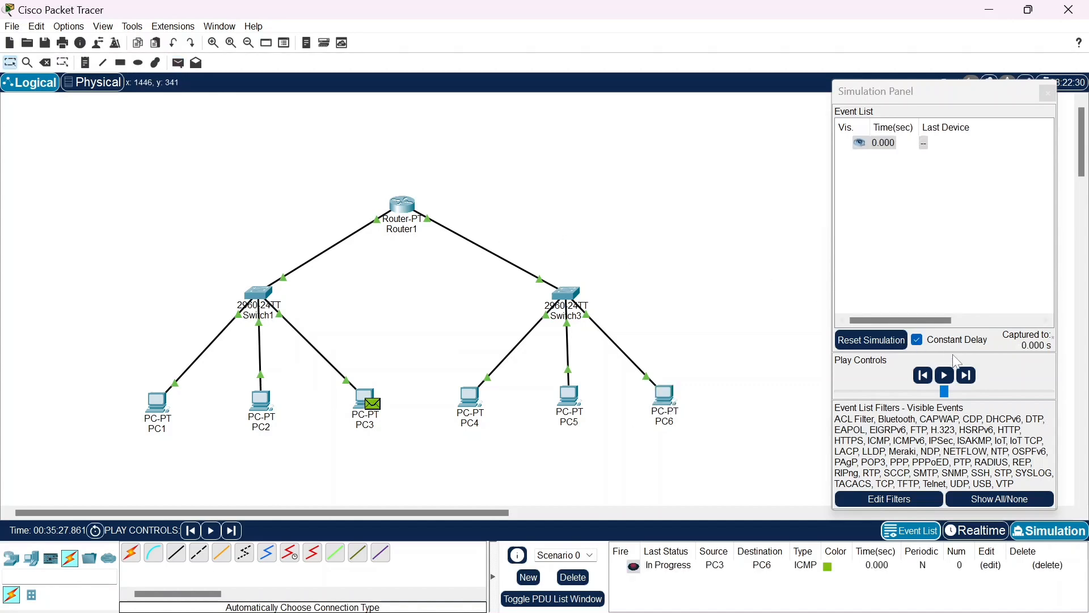
{"action": "left_click", "coordinate": [970, 378]}
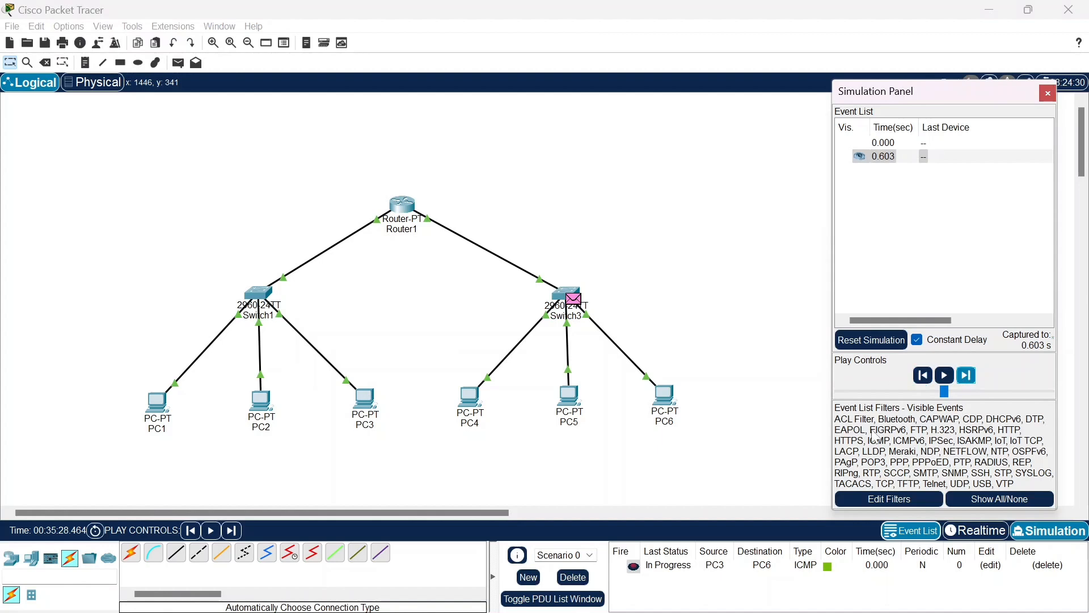
{"action": "left_click", "coordinate": [675, 566]}
Delete the current PDU scenario and add the simple PDU from PC3 to PC6 again
{"action": "left_click", "coordinate": [572, 578]}
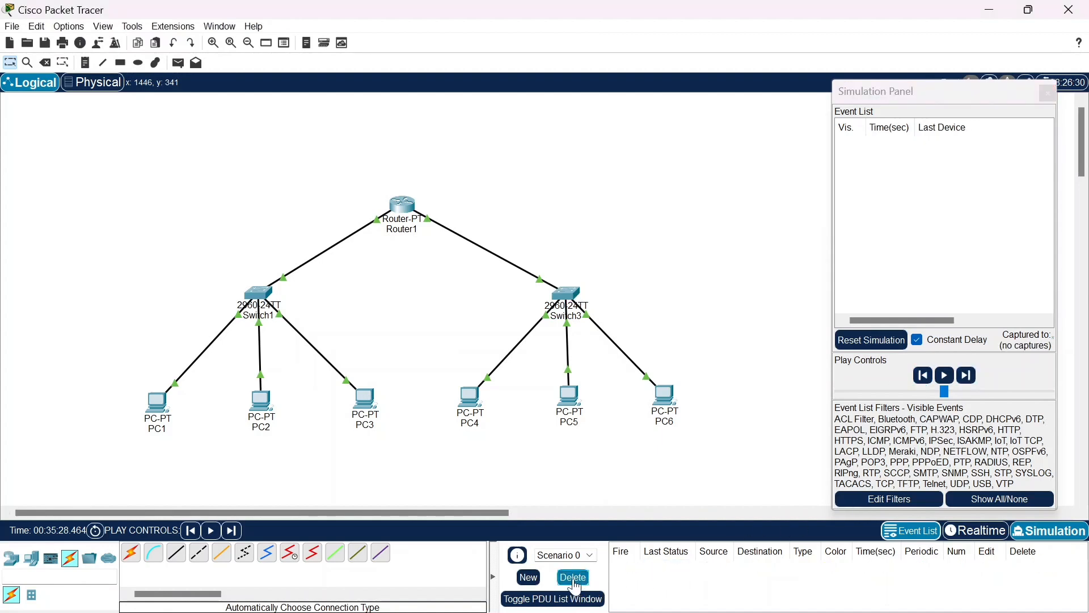
{"action": "left_click", "coordinate": [180, 64]}
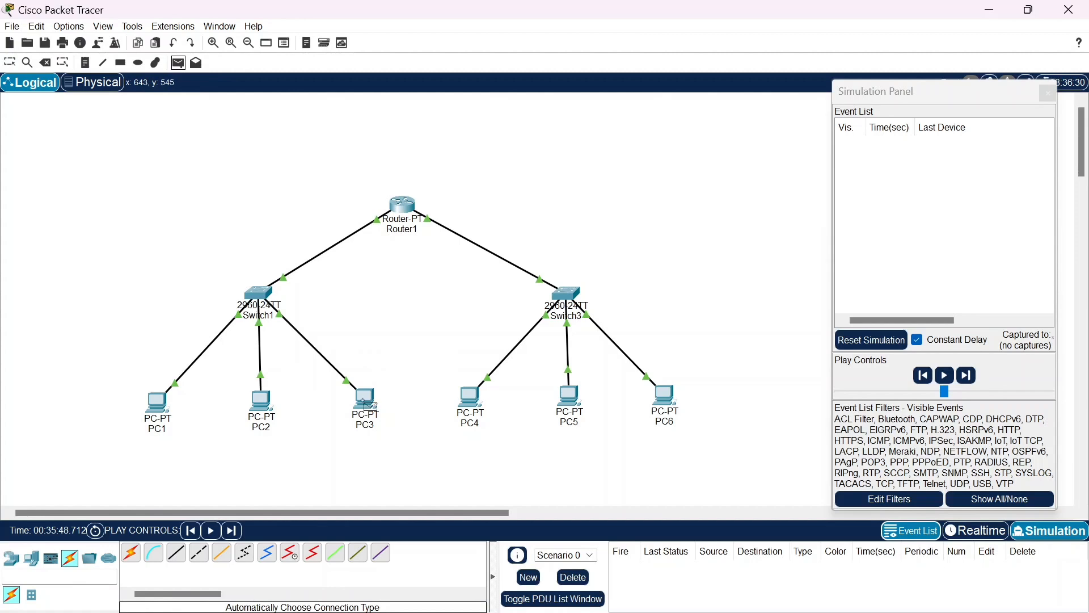
{"action": "left_click", "coordinate": [367, 399]}
{"action": "left_click", "coordinate": [663, 397]}
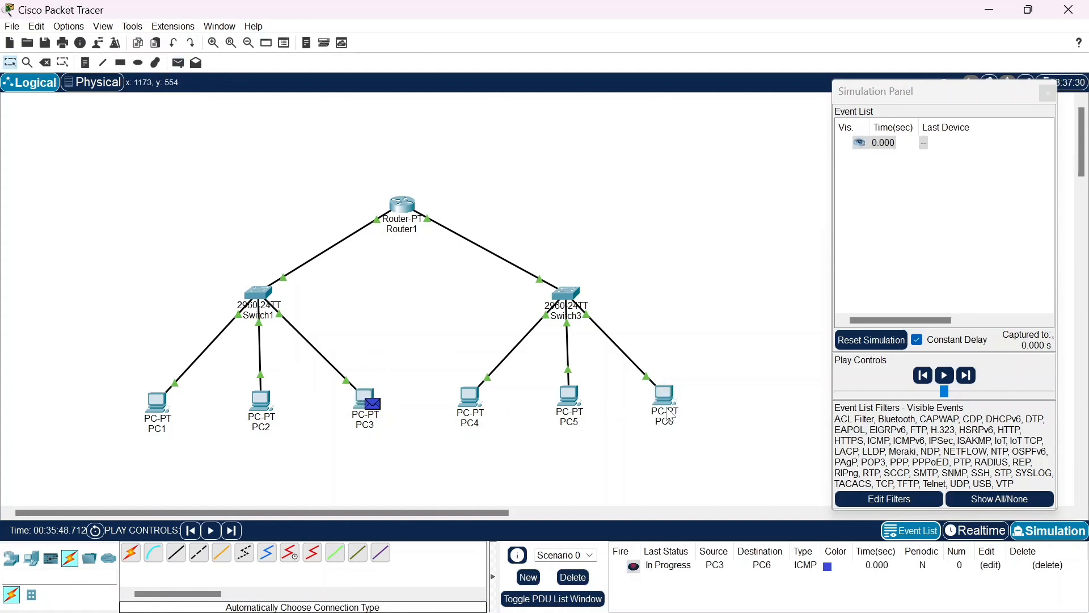
Capture two simulation events for the PC3-to-PC6 PDU, step back to the initial event, and check its last status
{"action": "left_click", "coordinate": [965, 379]}
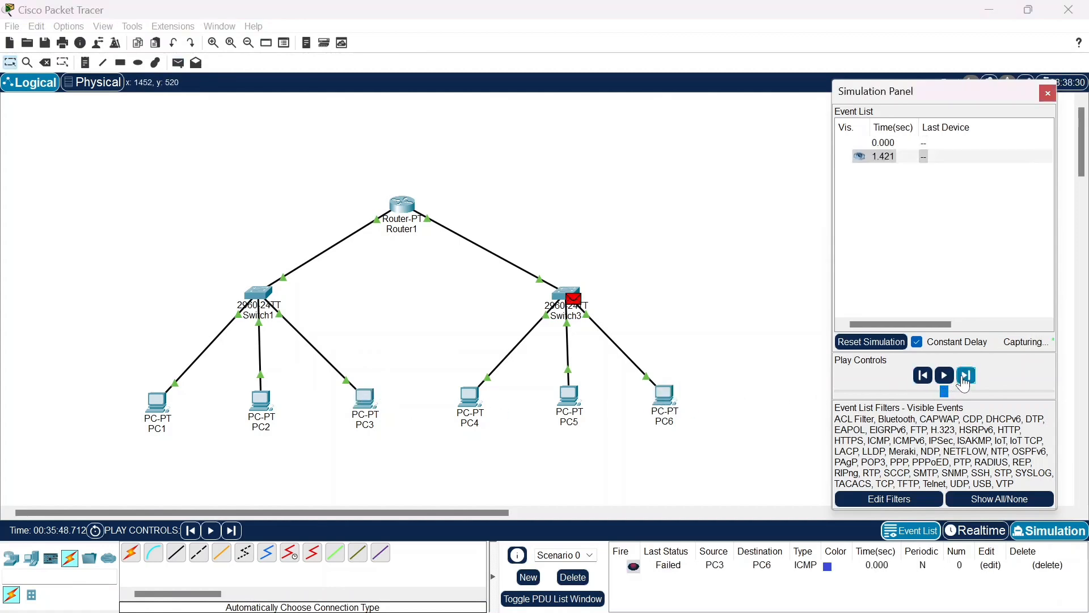
{"action": "left_click", "coordinate": [965, 379]}
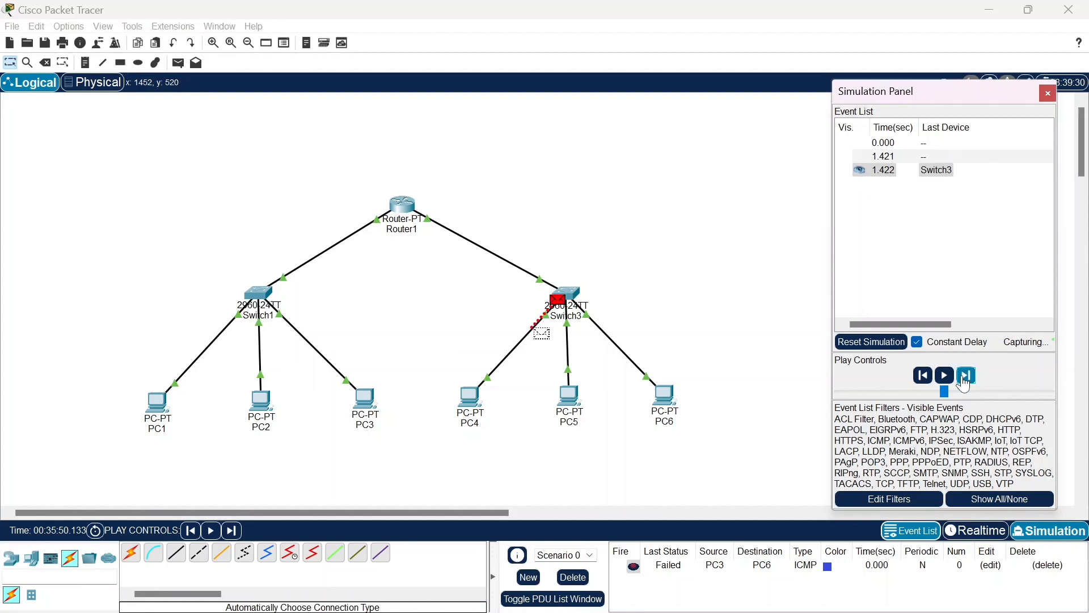
{"action": "left_click", "coordinate": [923, 376]}
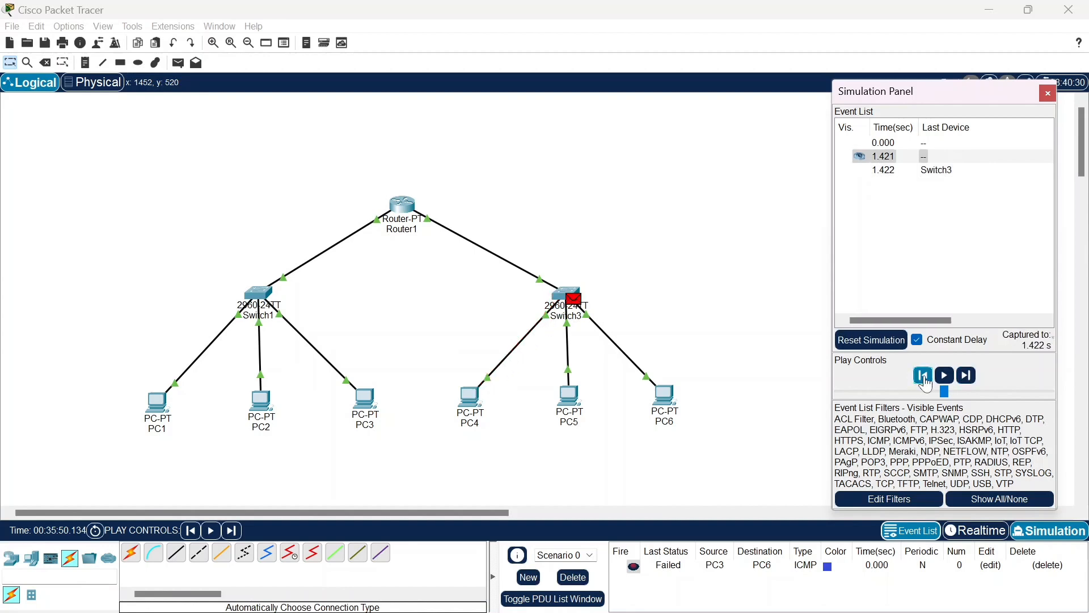
{"action": "left_click", "coordinate": [923, 376]}
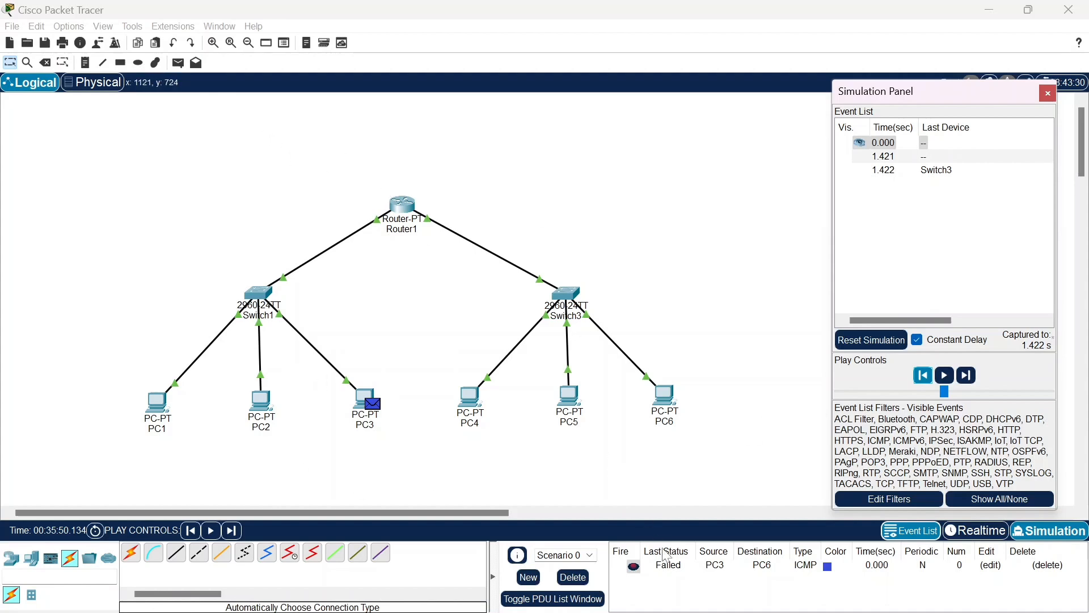
{"action": "left_click", "coordinate": [672, 566]}
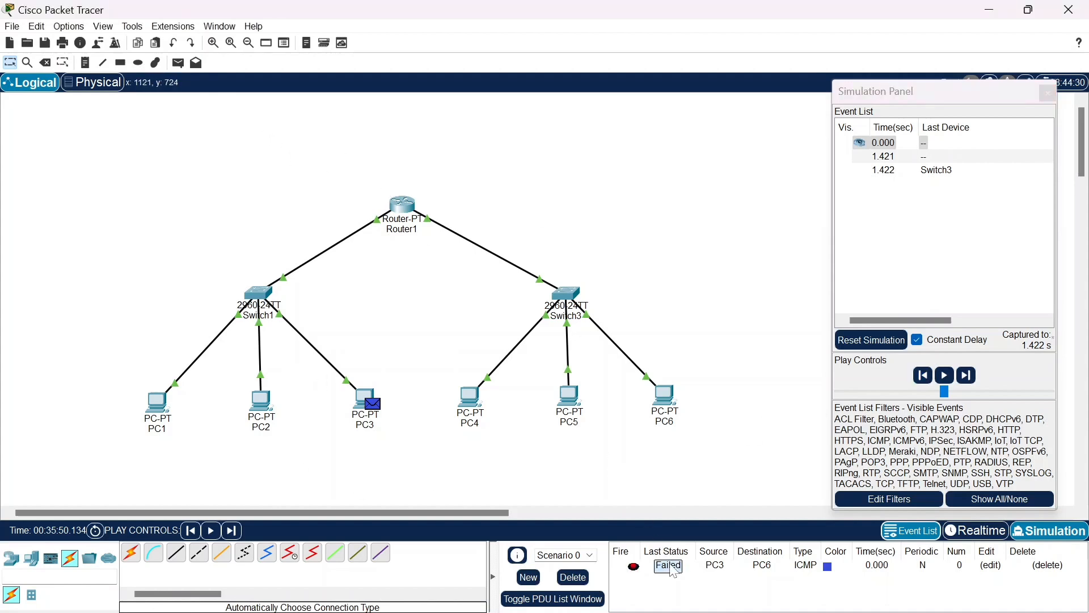
Recreate the PC3-to-PC6 simple PDU in a cleared scenario, capture one event forward, and check its last status
{"action": "left_click", "coordinate": [573, 577]}
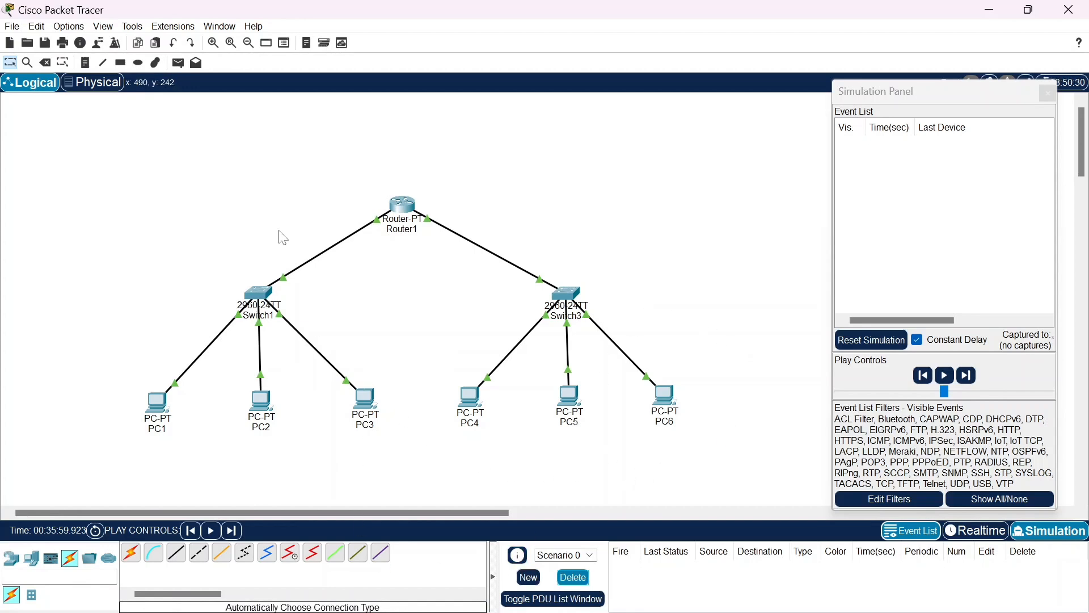
{"action": "left_click", "coordinate": [177, 67]}
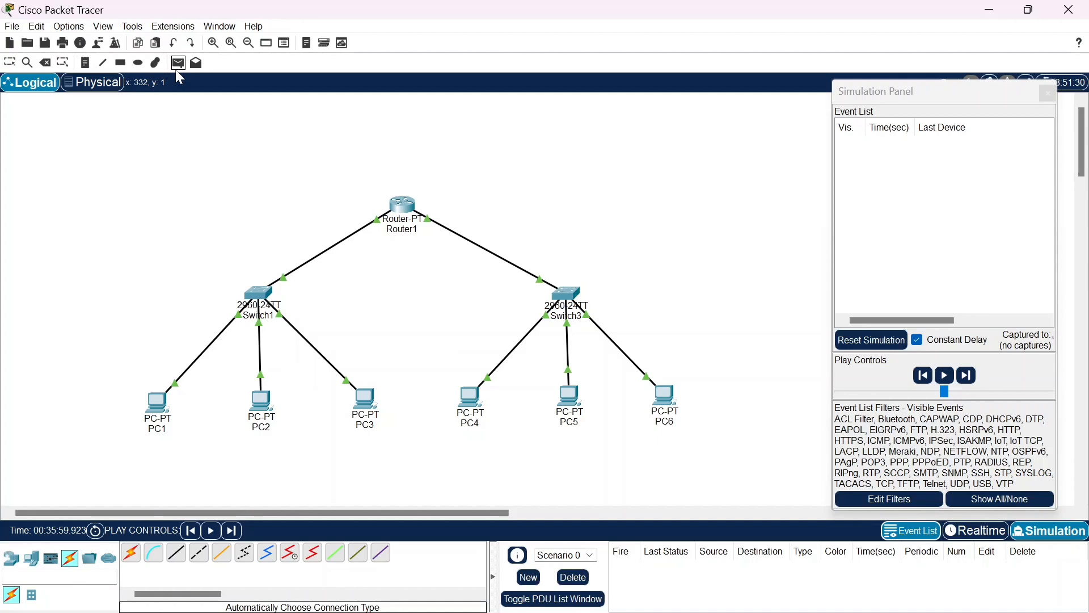
{"action": "left_click", "coordinate": [365, 394]}
{"action": "left_click", "coordinate": [676, 415]}
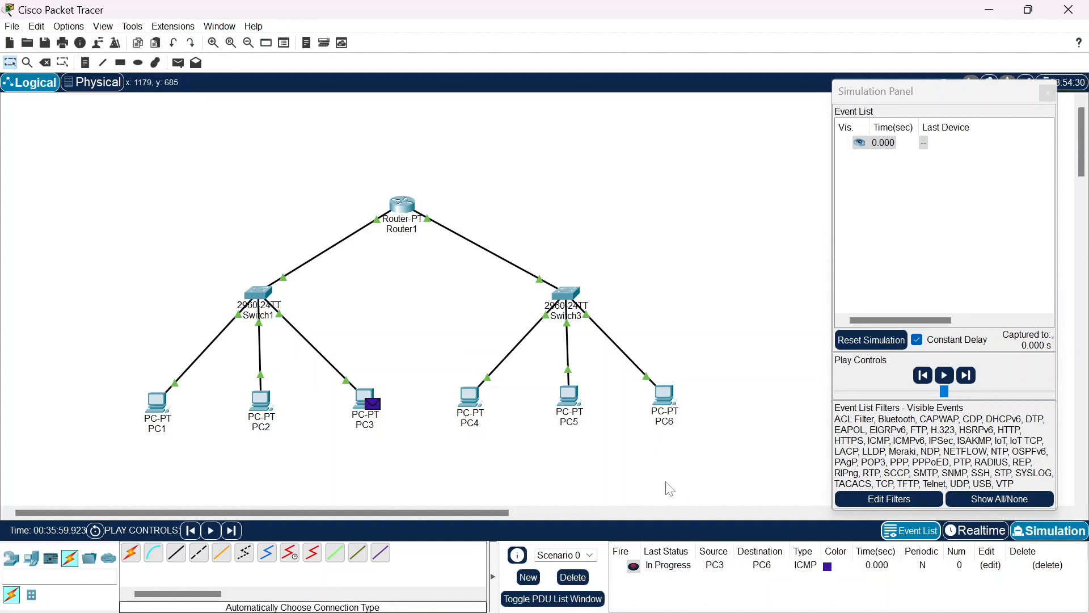
{"action": "left_click", "coordinate": [966, 375]}
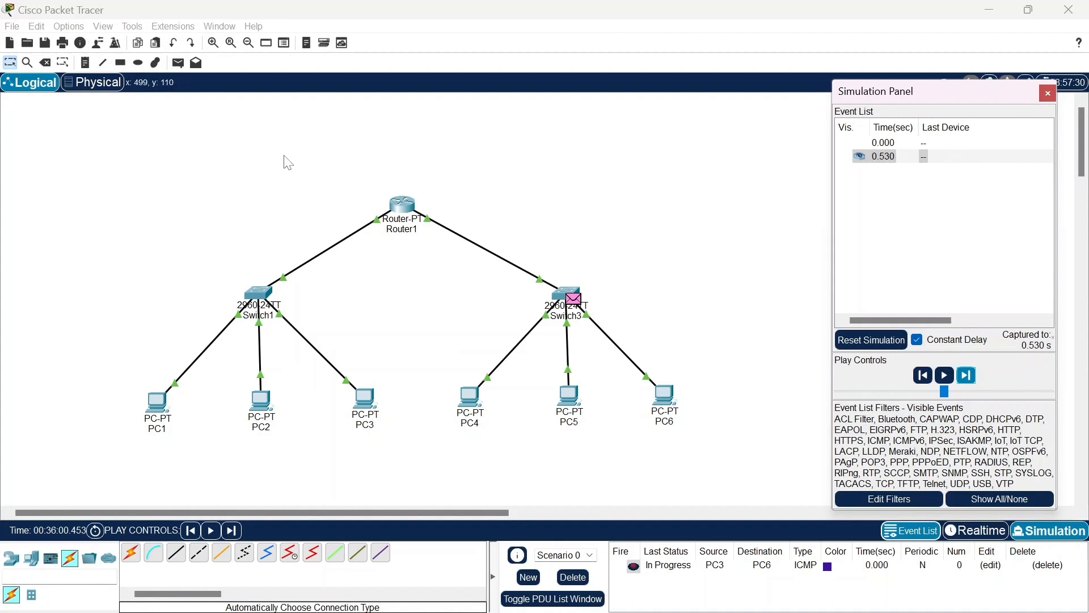
{"action": "left_click", "coordinate": [668, 565]}
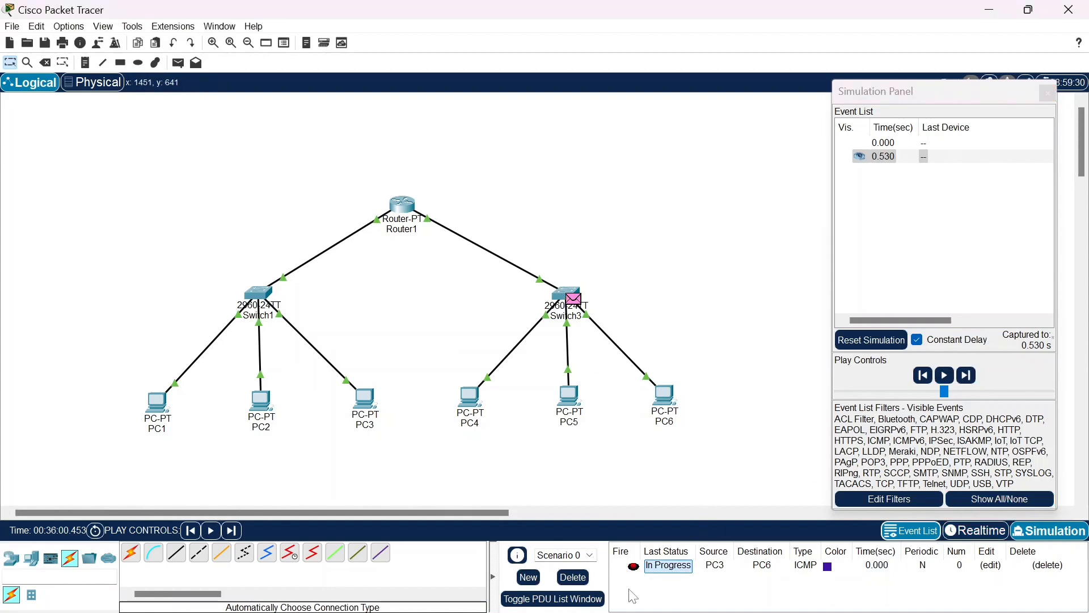
Clear the PDU scenario, close the Simulation Panel, and return to Realtime mode
{"action": "left_click", "coordinate": [578, 578]}
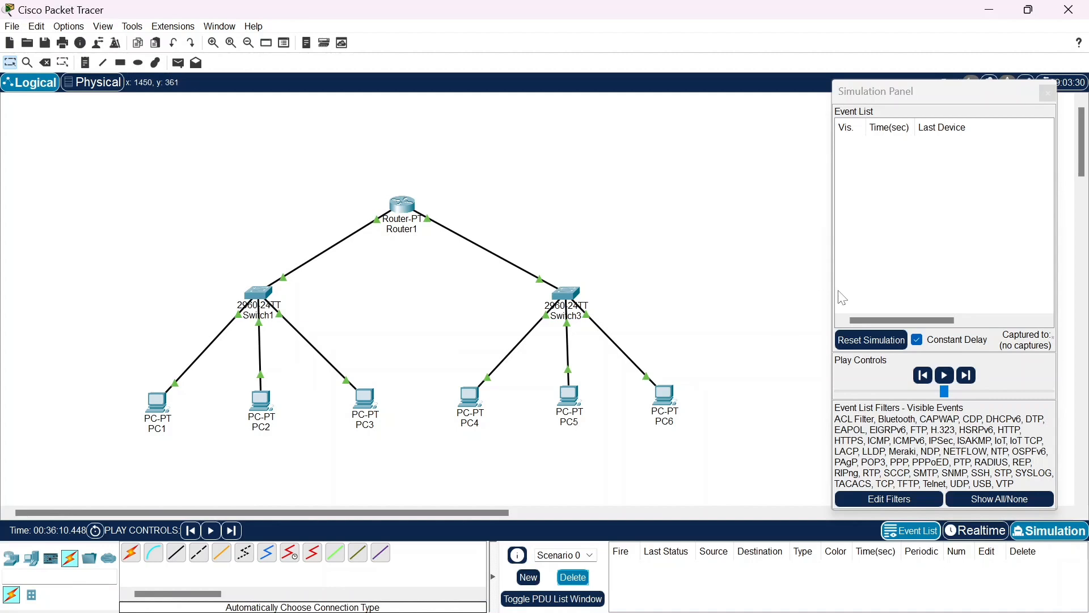
{"action": "left_click", "coordinate": [1048, 94]}
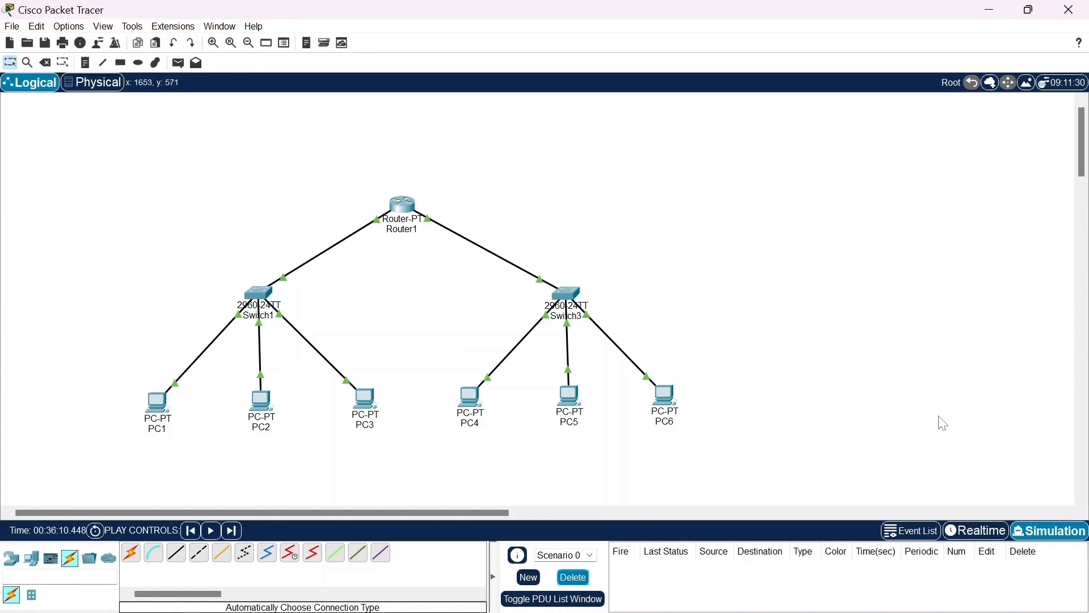
{"action": "left_click", "coordinate": [964, 532]}
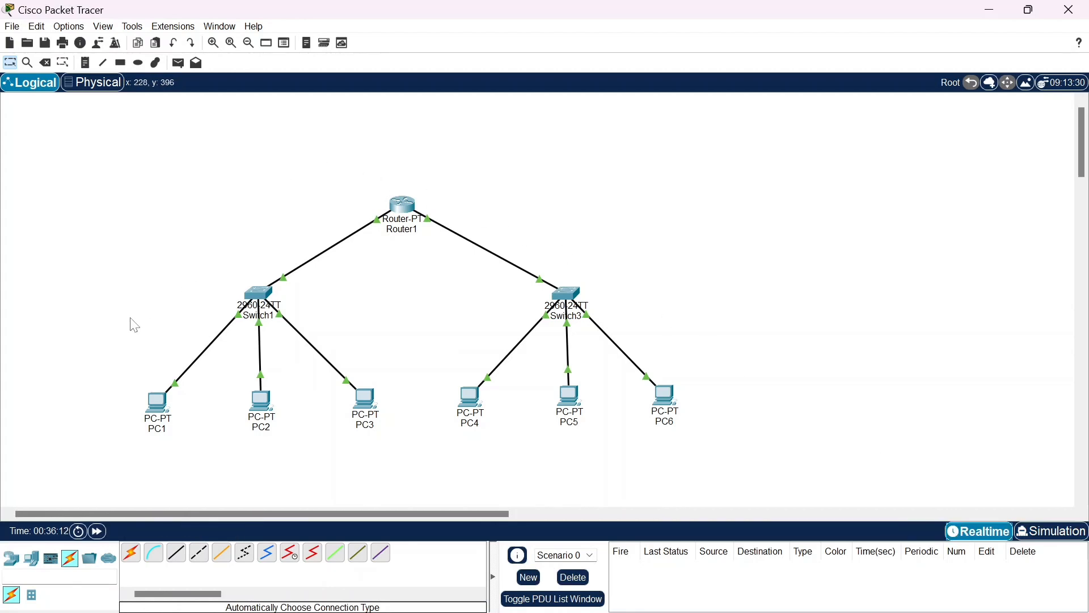
Run tracert 192.168.1.3 in PC1's Command Prompt to trace the route within the subnet, and close PC1's window
{"action": "left_click", "coordinate": [163, 419]}
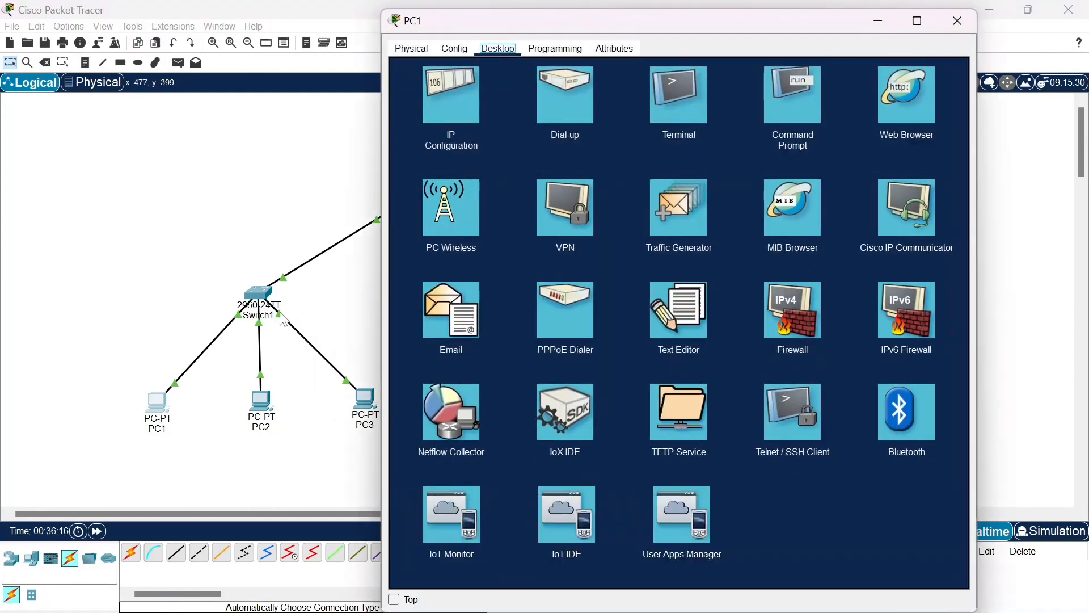
{"action": "left_click", "coordinate": [788, 89]}
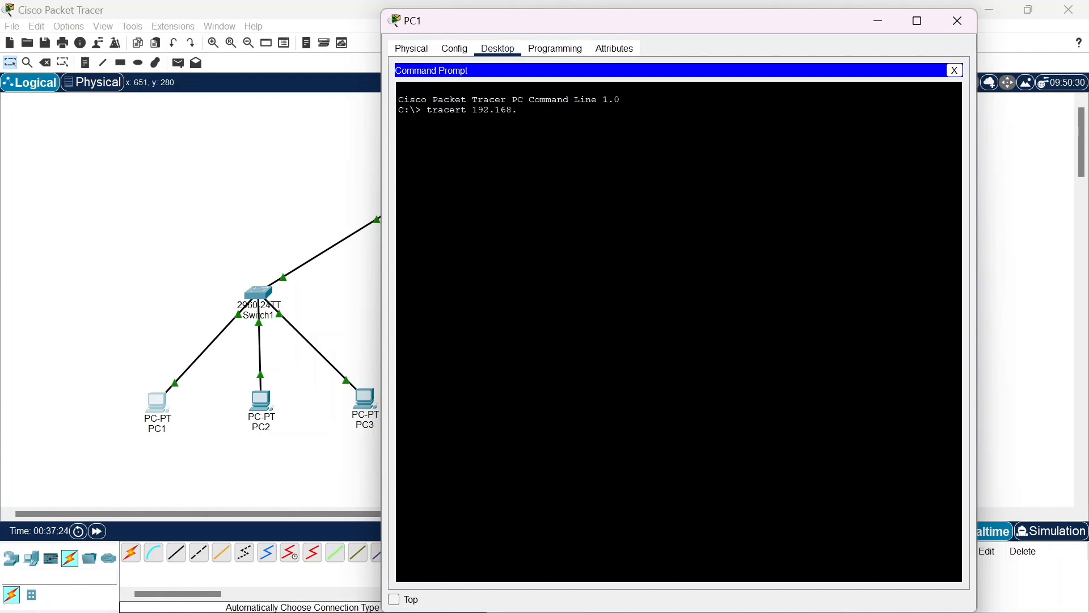
{"action": "type", "text": "1.3"}
{"action": "key", "text": "Return"}
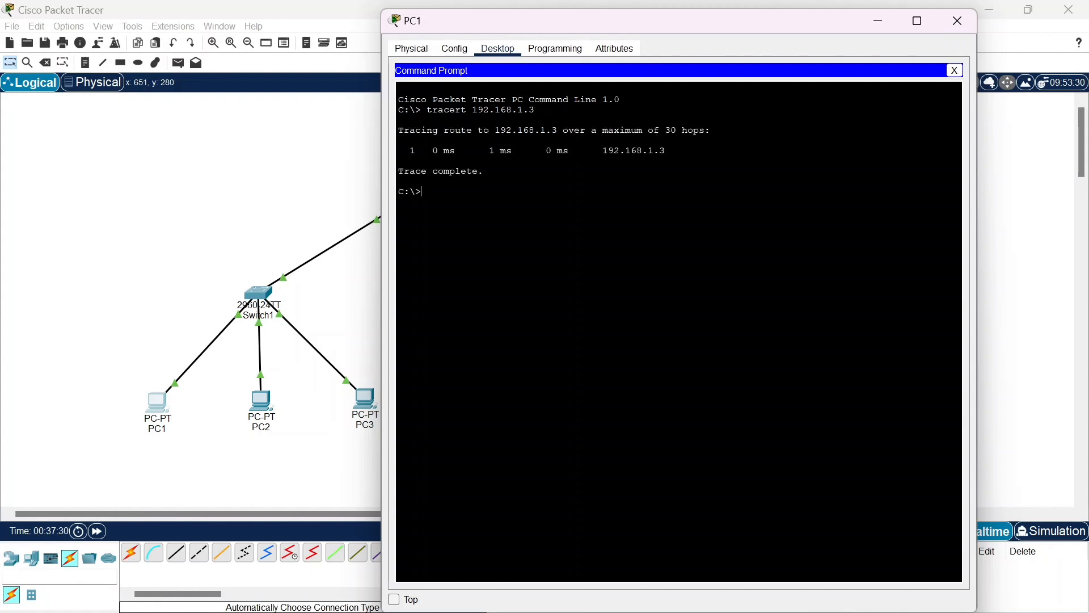
{"action": "mouse_move", "coordinate": [484, 171]}
{"action": "left_mouse_down"}
{"action": "mouse_move", "coordinate": [398, 171]}
{"action": "mouse_move", "coordinate": [415, 150]}
{"action": "mouse_move", "coordinate": [479, 171]}
{"action": "left_mouse_up"}
{"action": "left_click", "coordinate": [960, 23]}
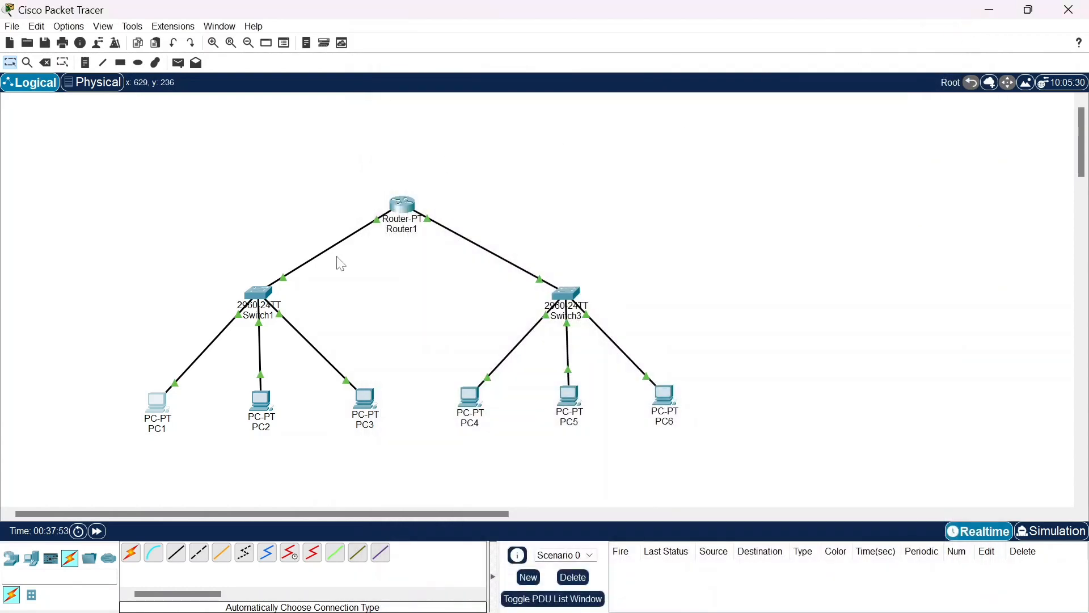
Open PC4's IP configuration and look up its IPv4 address
{"action": "left_click", "coordinate": [471, 416]}
{"action": "left_click", "coordinate": [465, 108]}
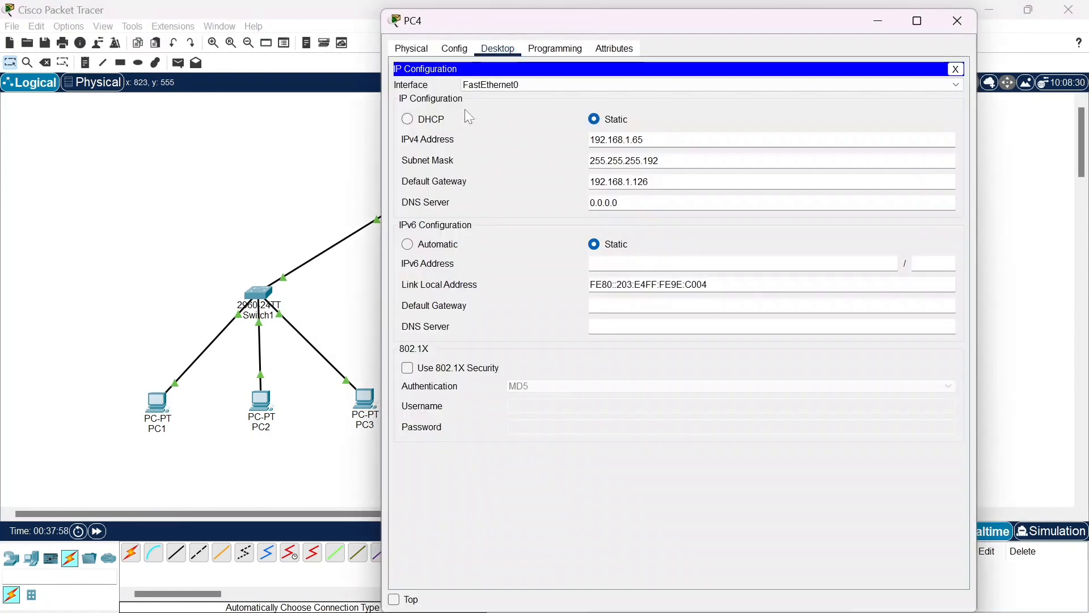
{"action": "key", "text": "Tab"}
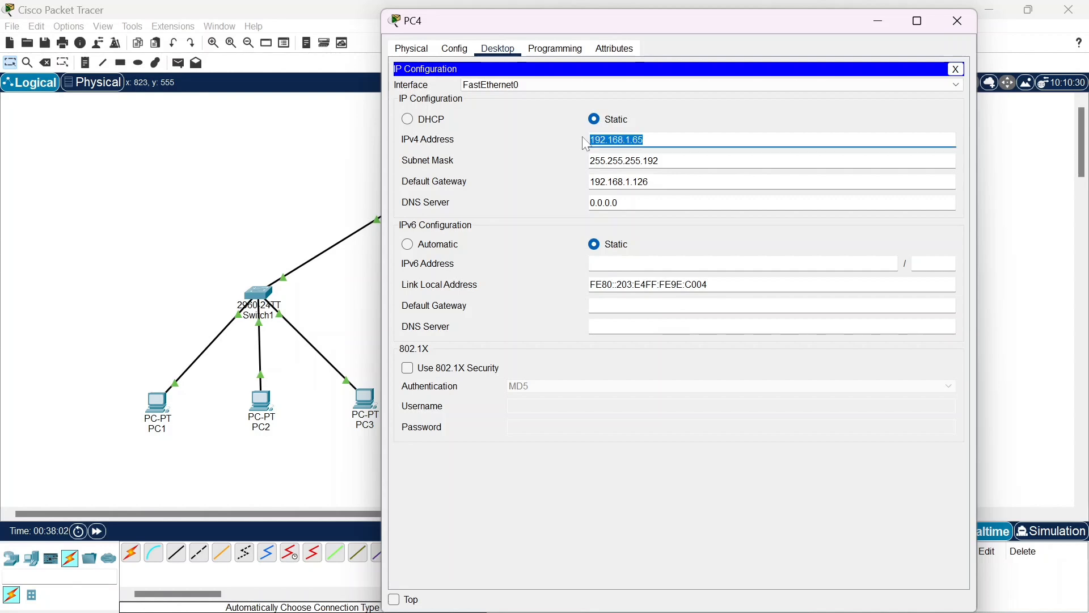
Close PC4's window, run tracert 192.168.1.65 in PC1's Command Prompt to trace the route to PC4, and close PC1's window
{"action": "left_click", "coordinate": [958, 21]}
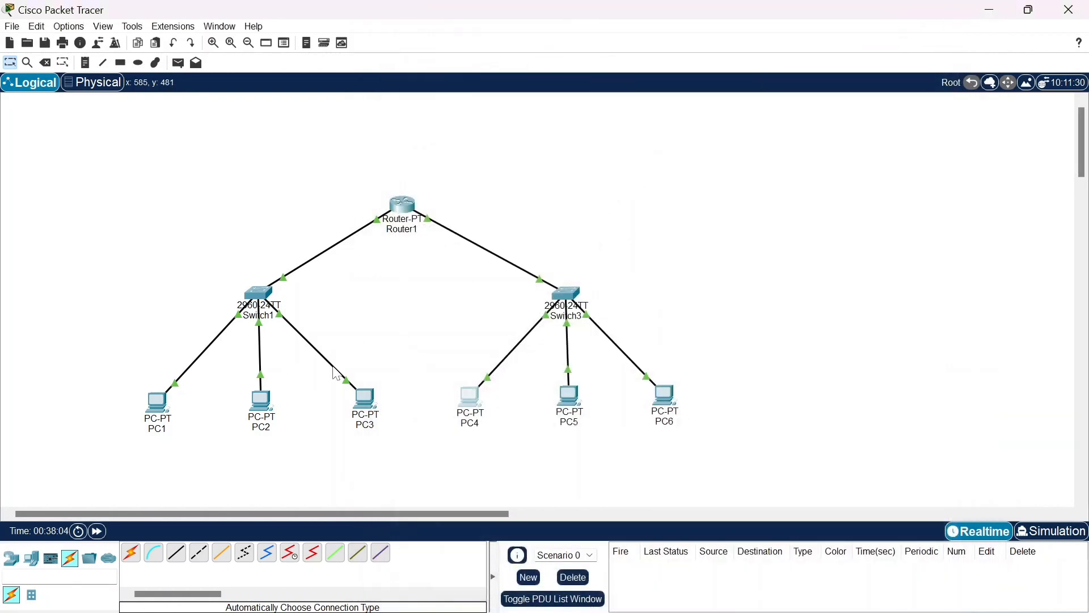
{"action": "left_click", "coordinate": [161, 417]}
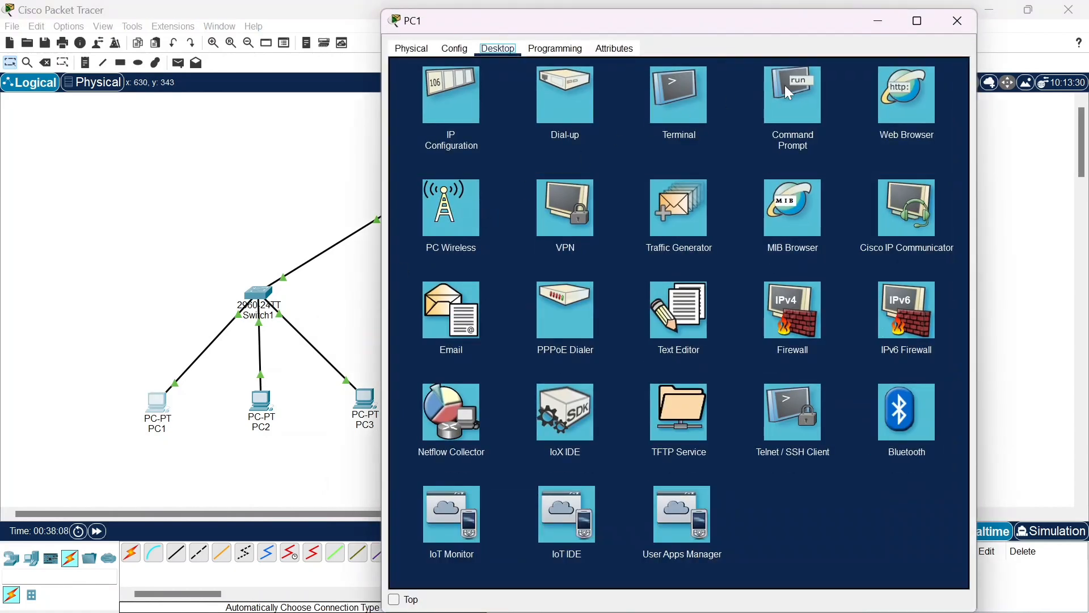
{"action": "left_click", "coordinate": [789, 93]}
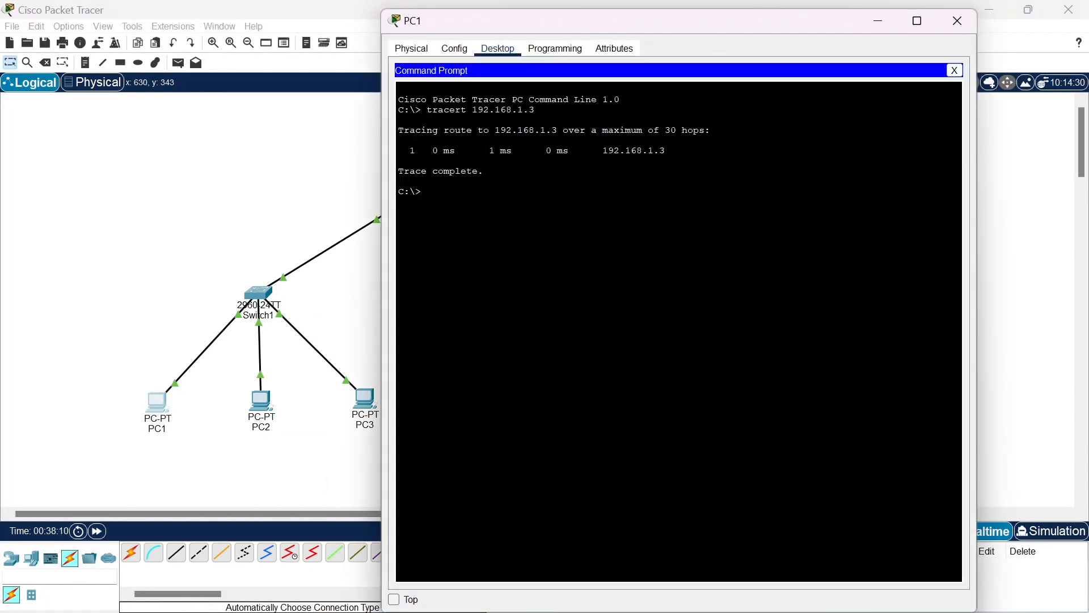
{"action": "type", "text": "tracert 192.168.1.65"}
{"action": "key", "text": "Return"}
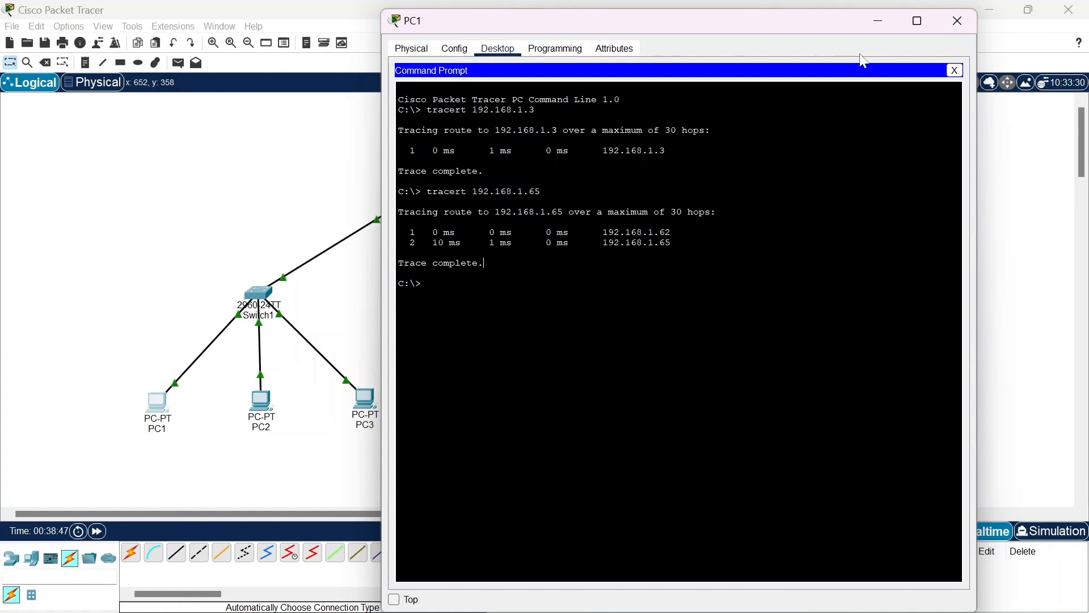
{"action": "left_click", "coordinate": [958, 23]}
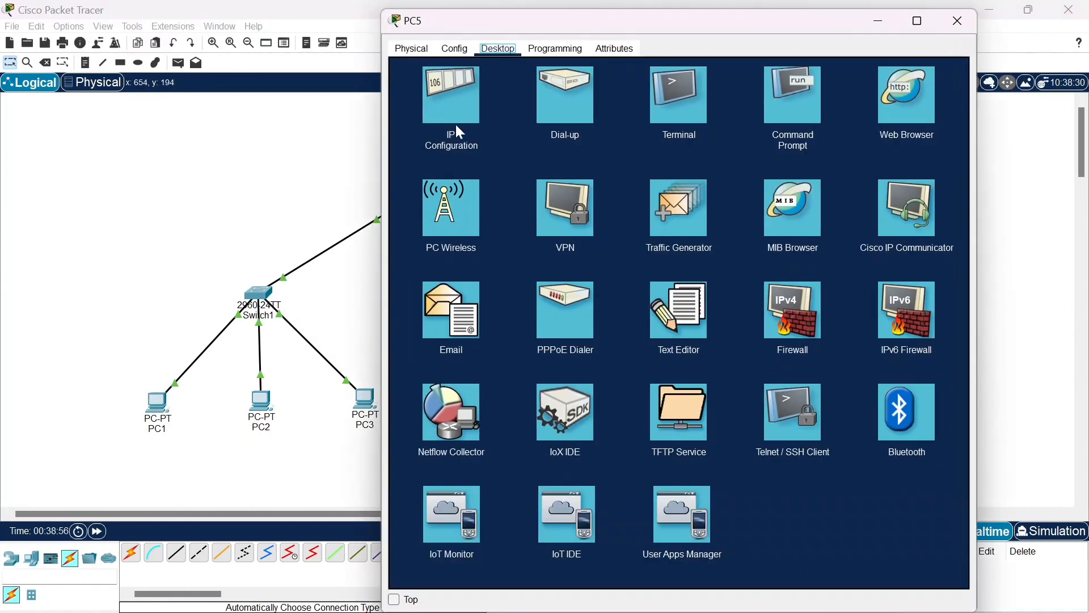
Look up PC5's IPv4 address in its IP configuration and close PC5's window
{"action": "left_click", "coordinate": [455, 124]}
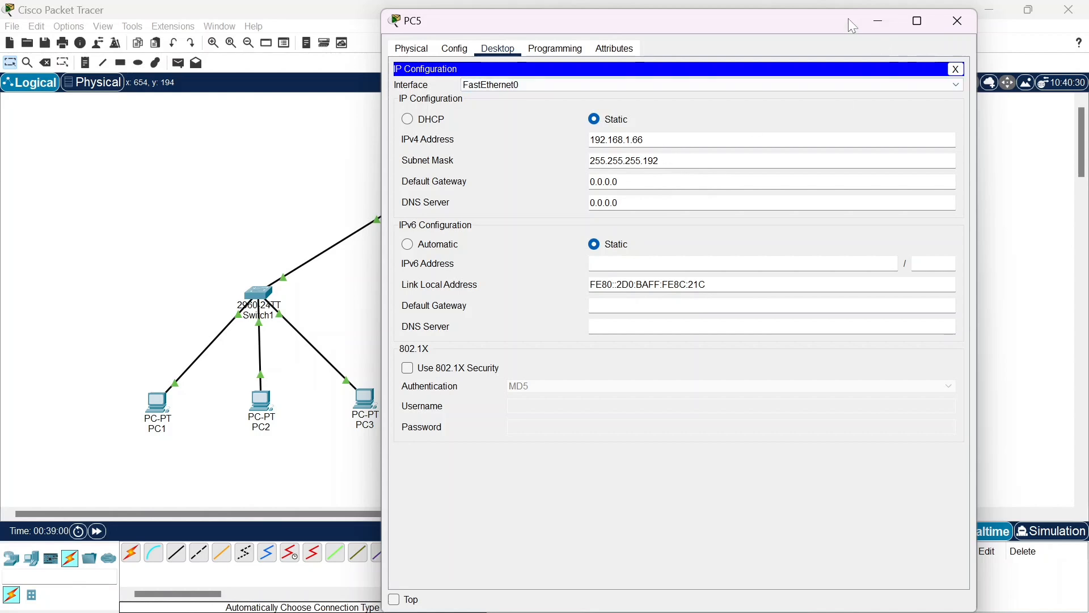
{"action": "left_click", "coordinate": [958, 22]}
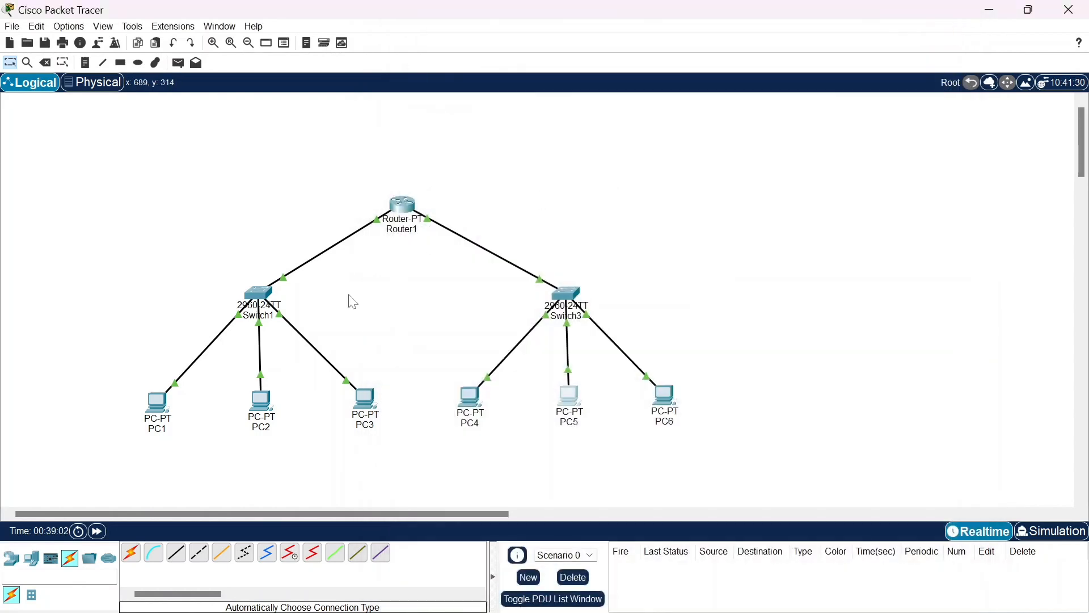
Run tracert 192.168.1.66 in PC2's Command Prompt to trace the route to PC5, inspect the listed hops, and close PC2's window
{"action": "left_click", "coordinate": [258, 426]}
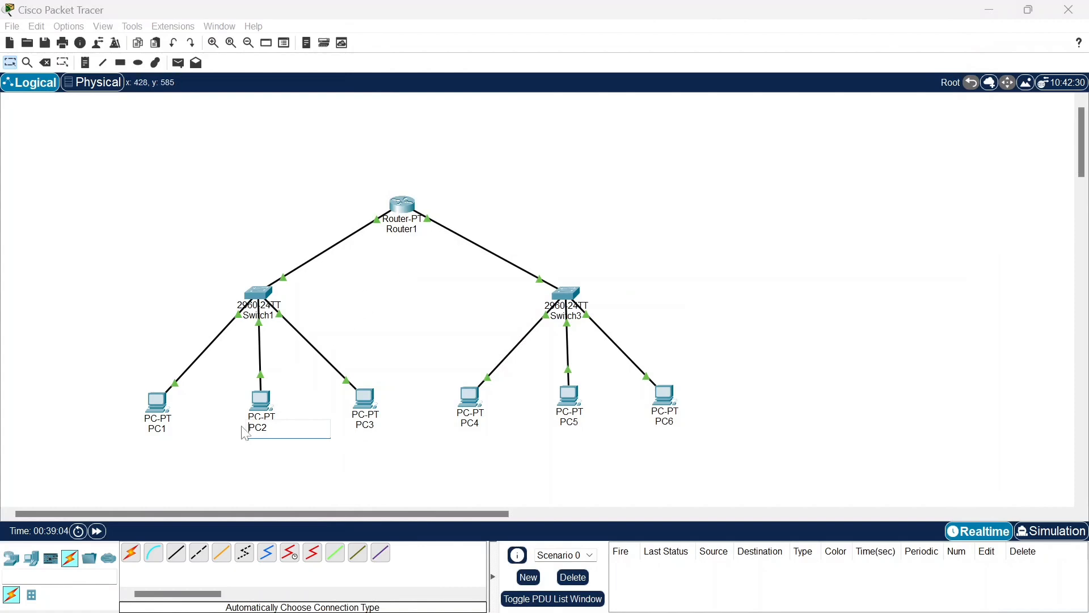
{"action": "left_click", "coordinate": [258, 403]}
{"action": "left_click", "coordinate": [259, 402]}
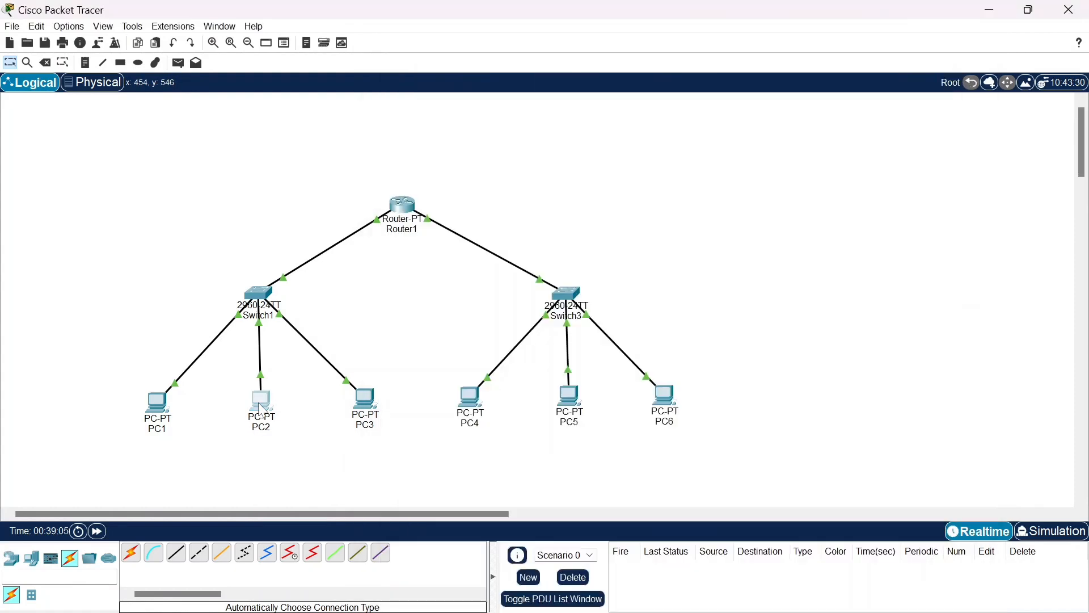
{"action": "left_click", "coordinate": [261, 406]}
{"action": "left_click", "coordinate": [788, 107]}
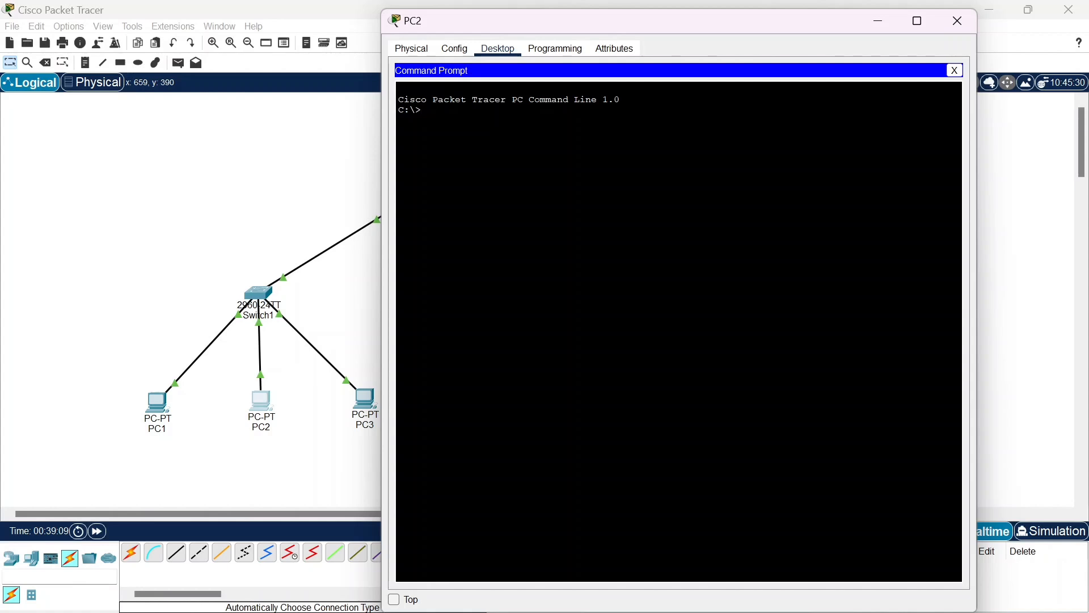
{"action": "type", "text": "tracert 192.168."}
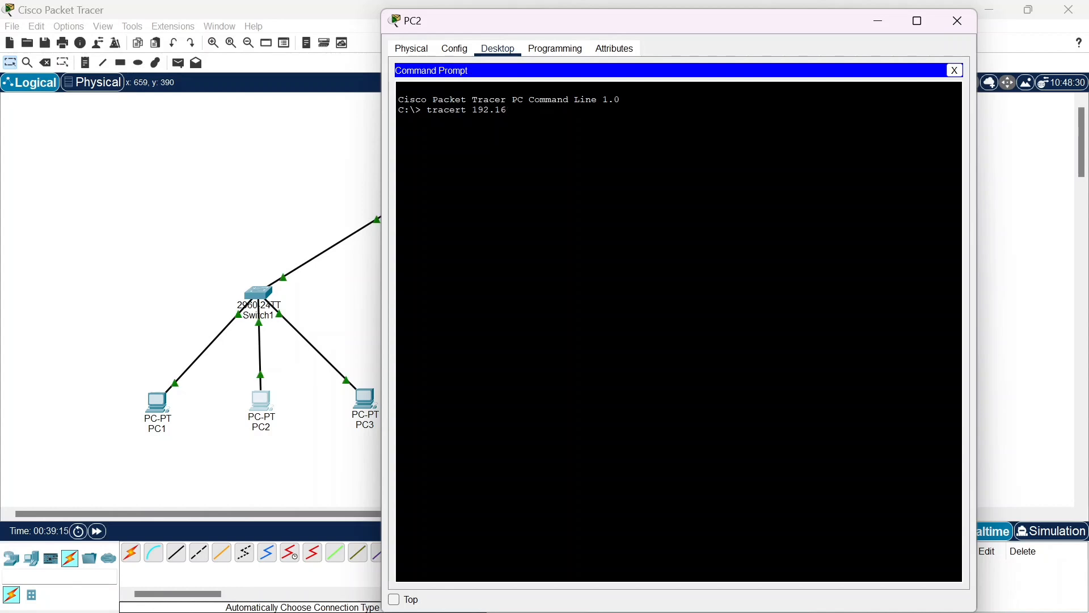
{"action": "type", "text": "1.666"}
{"action": "key", "text": "Return"}
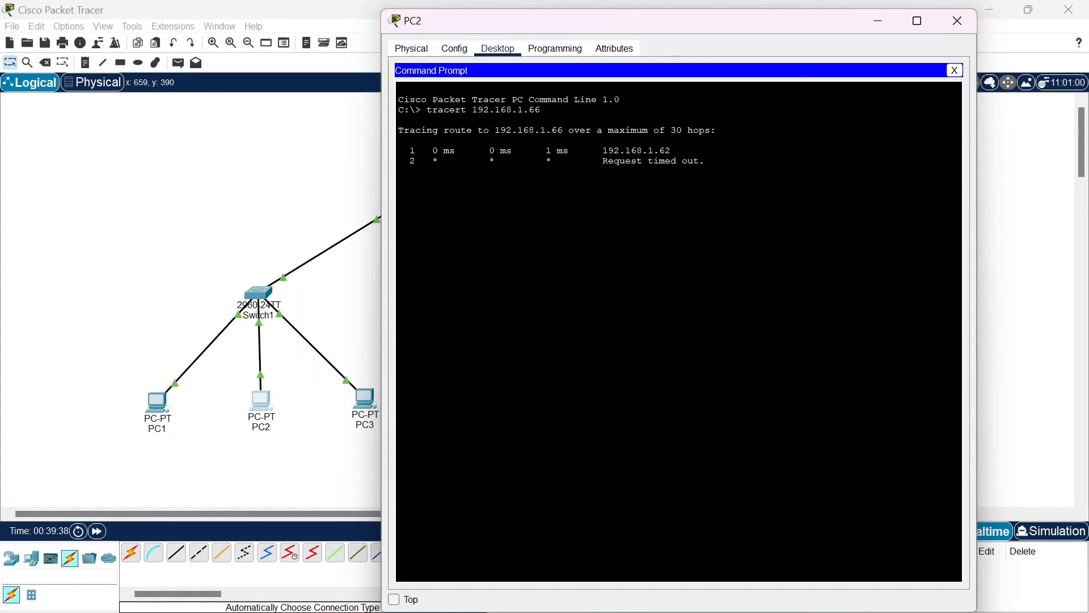
{"action": "left_click_drag", "start_coordinate": [705, 162], "coordinate": [671, 151]}
{"action": "left_click", "coordinate": [706, 161]}
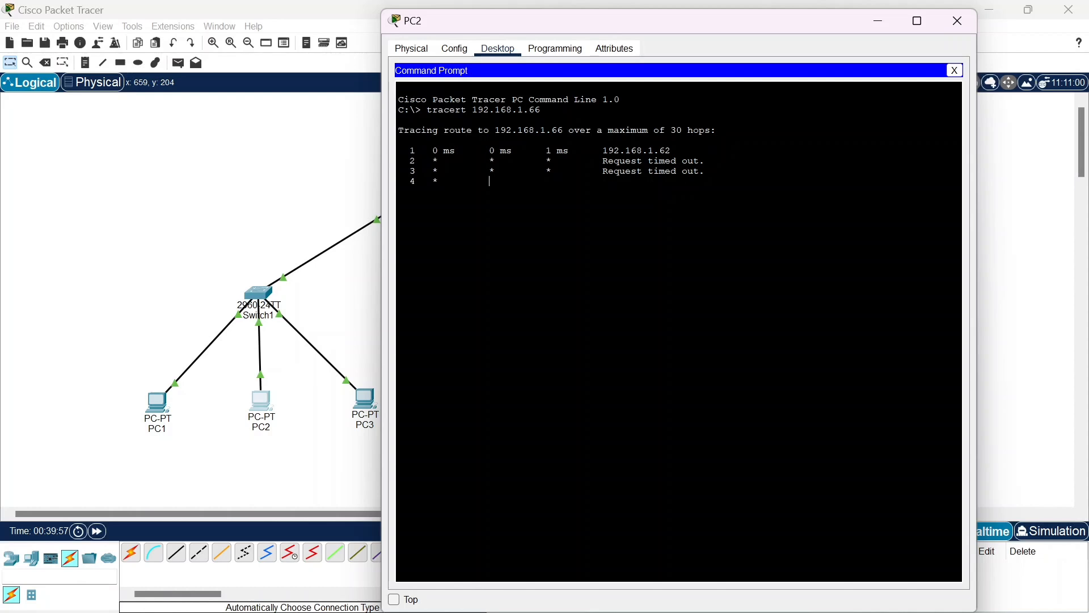
{"action": "mouse_move", "coordinate": [705, 172]}
{"action": "left_mouse_down"}
{"action": "mouse_move", "coordinate": [399, 149]}
{"action": "mouse_move", "coordinate": [399, 121]}
{"action": "mouse_move", "coordinate": [476, 182]}
{"action": "mouse_move", "coordinate": [621, 162]}
{"action": "left_mouse_up"}
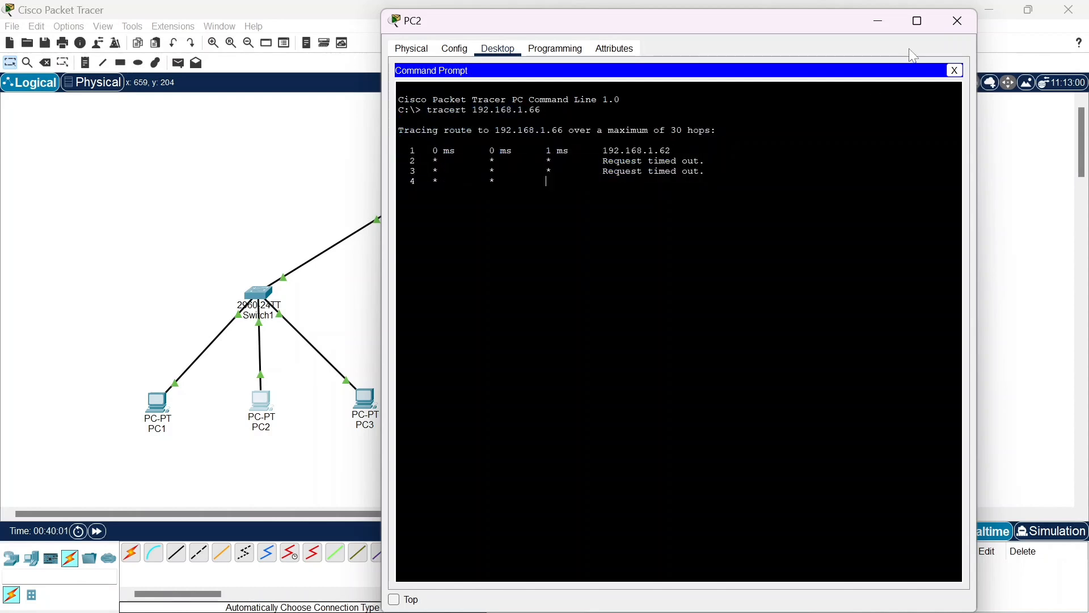
{"action": "left_click", "coordinate": [950, 23]}
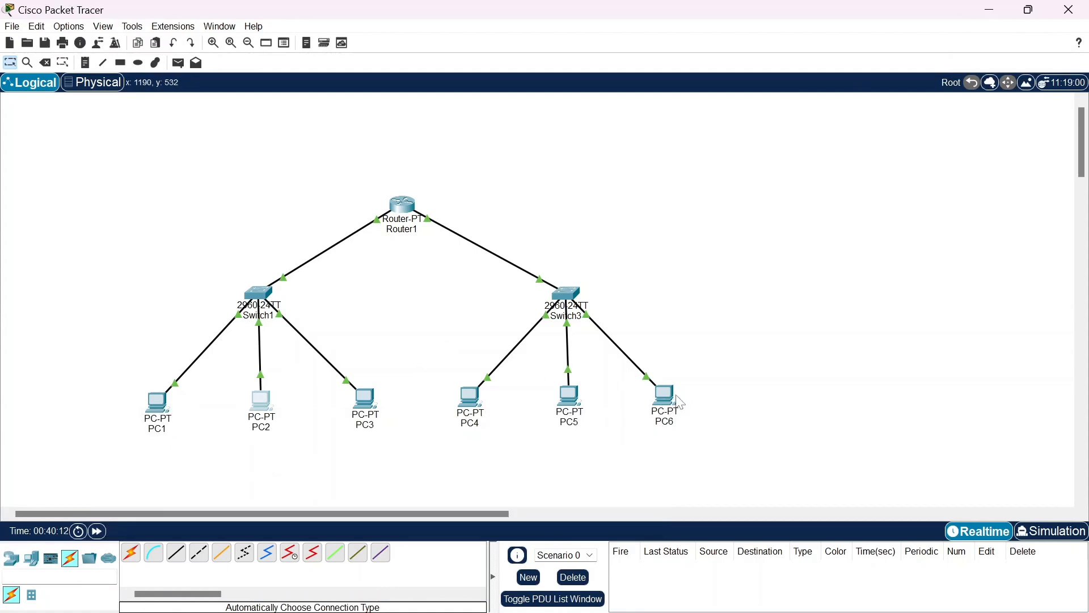
Run tracert 192.168.1.67 in PC3's Command Prompt to trace the route to PC6, inspect the listed hops, and close PC3's window
{"action": "mouse_move", "coordinate": [669, 407]}
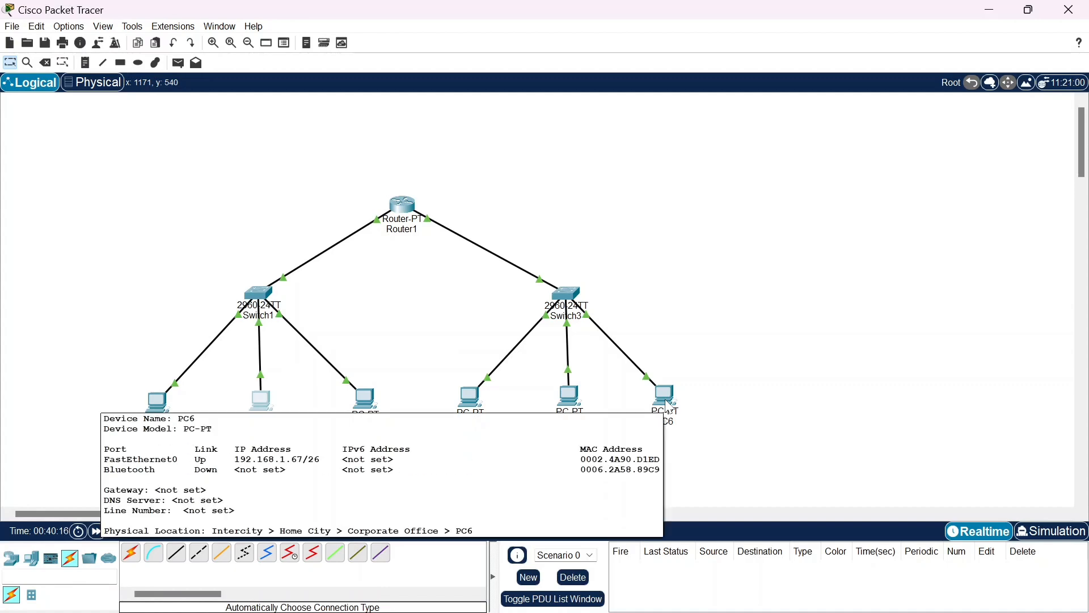
{"action": "left_click", "coordinate": [370, 406]}
{"action": "left_click", "coordinate": [773, 120]}
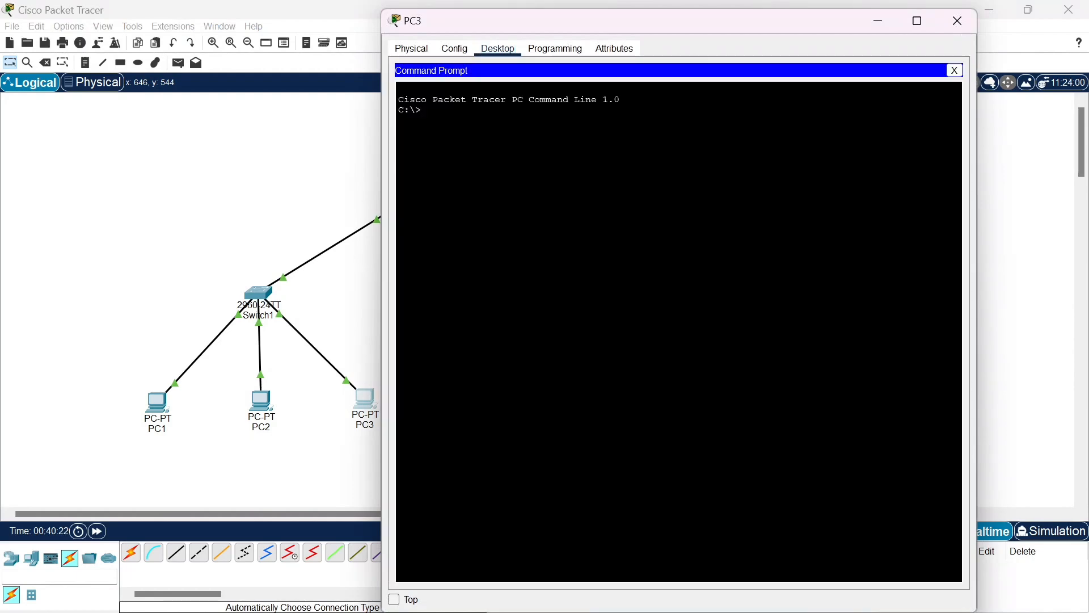
{"action": "type", "text": "tracert 192.168.1.67"}
{"action": "key", "text": "Return"}
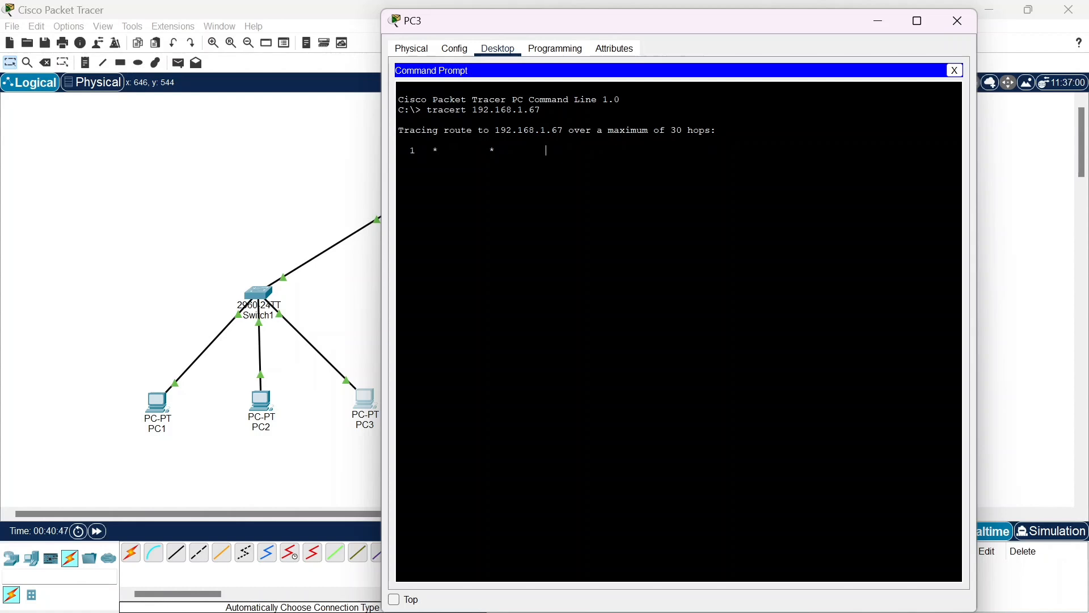
{"action": "mouse_move", "coordinate": [706, 151]}
{"action": "left_mouse_down"}
{"action": "mouse_move", "coordinate": [401, 140]}
{"action": "mouse_move", "coordinate": [706, 151]}
{"action": "left_mouse_up"}
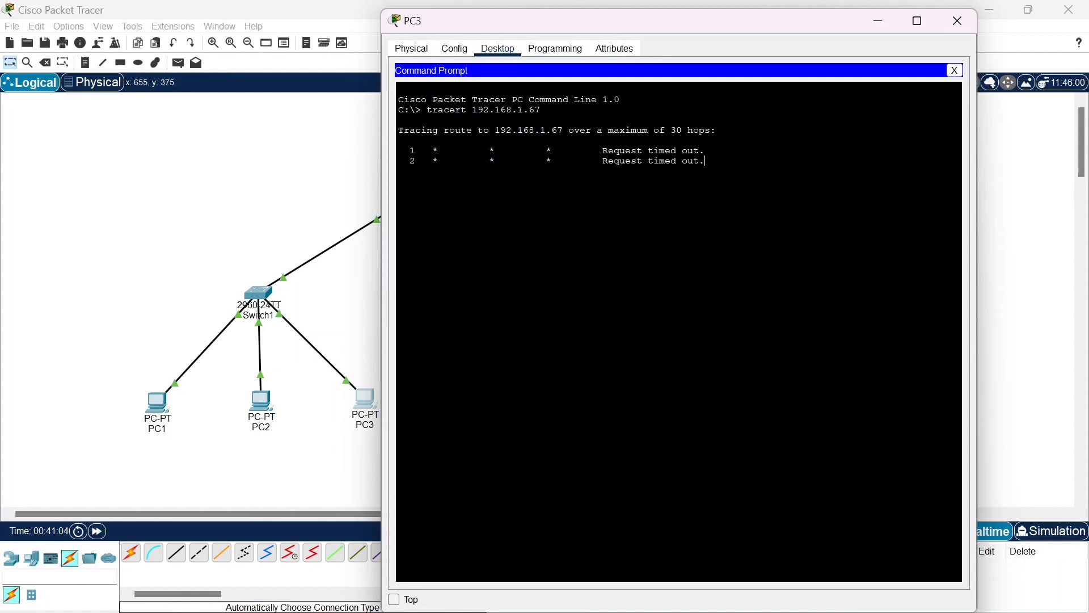
{"action": "left_click_drag", "start_coordinate": [603, 162], "coordinate": [704, 162]}
{"action": "left_click", "coordinate": [602, 161]}
{"action": "left_click", "coordinate": [958, 21]}
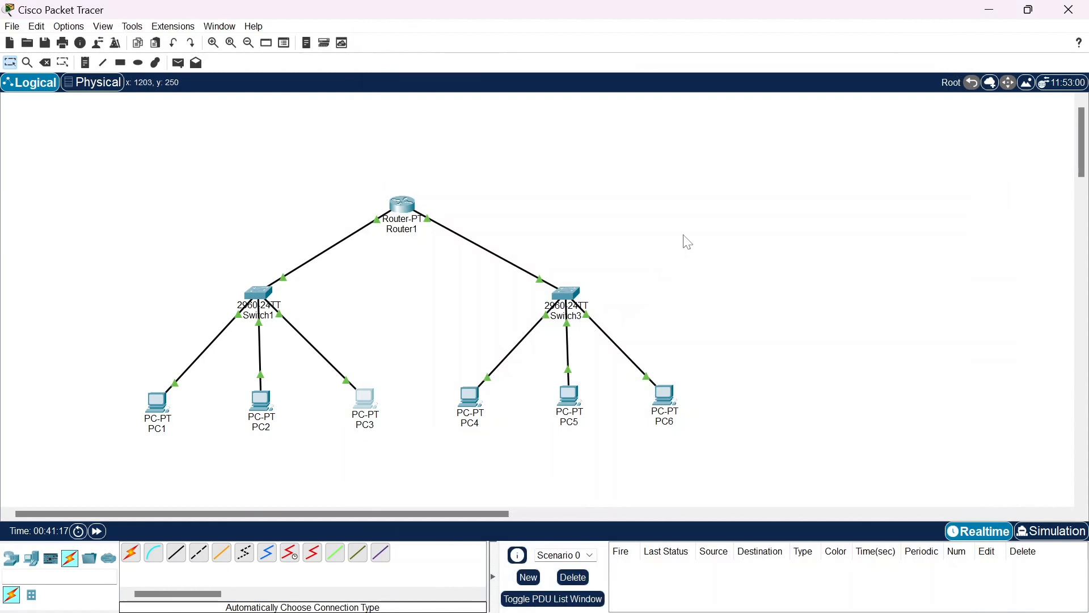